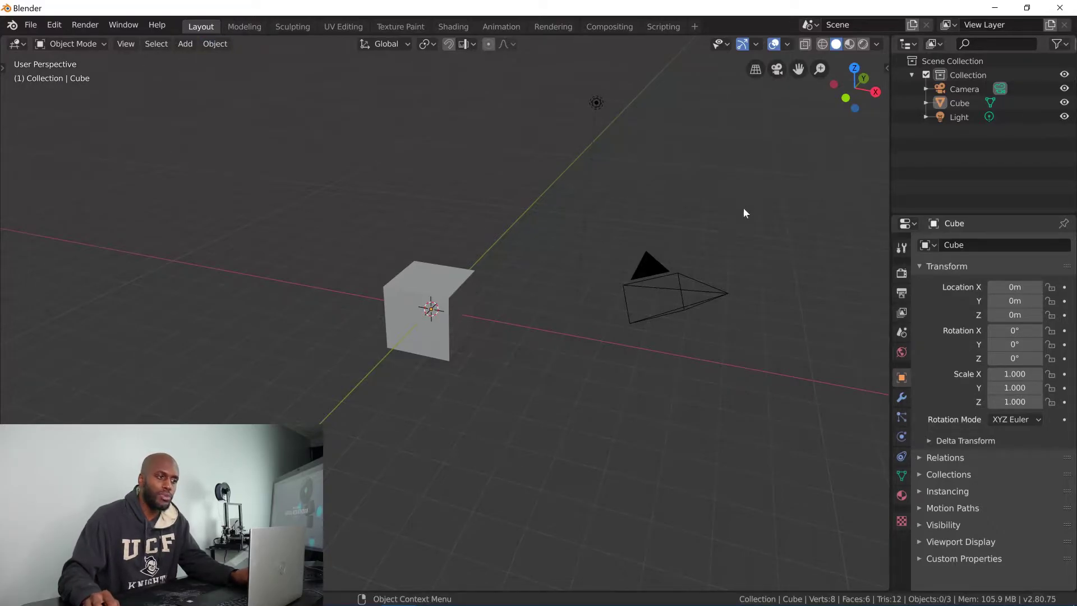
mouse_move(535, 216)
middle_mouse_down("shift")
mouse_move(519, 230)
mouse_move(548, 220)
middle_mouse_up("shift")
middle_click_drag(447, 215, 539, 207, "shift")
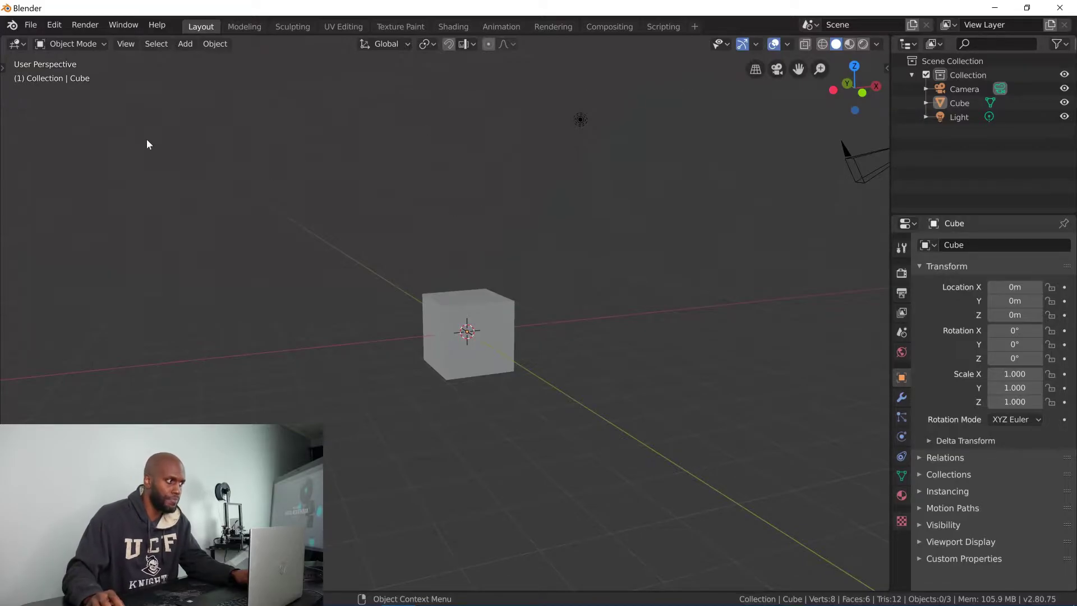
- Preview the Shader Editor and the Image Editor in the main area, returning it to the 3D Viewport
left_click(20, 46)
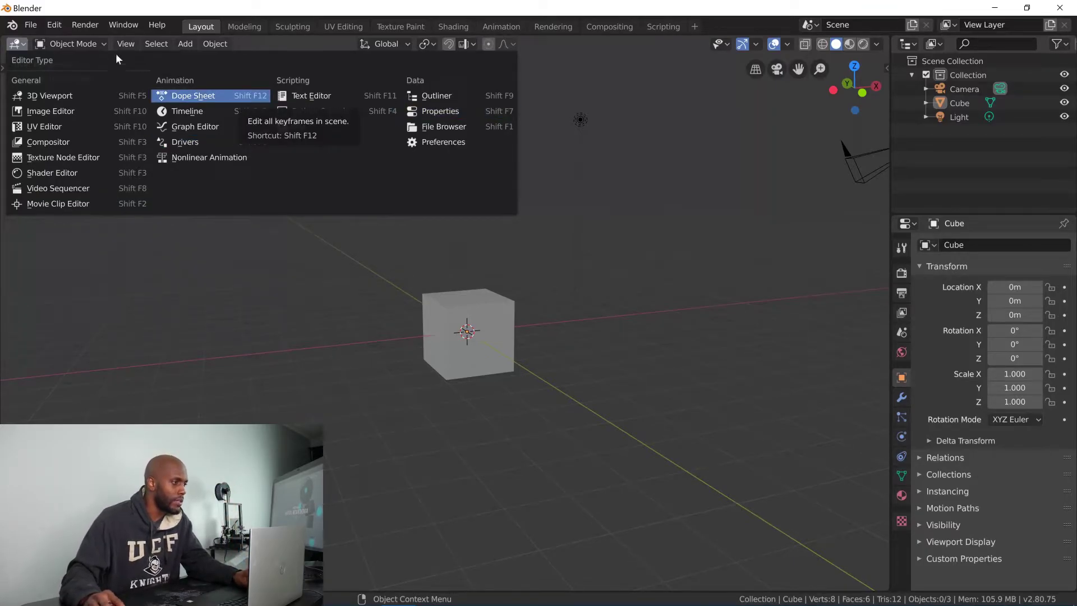
left_click(17, 48)
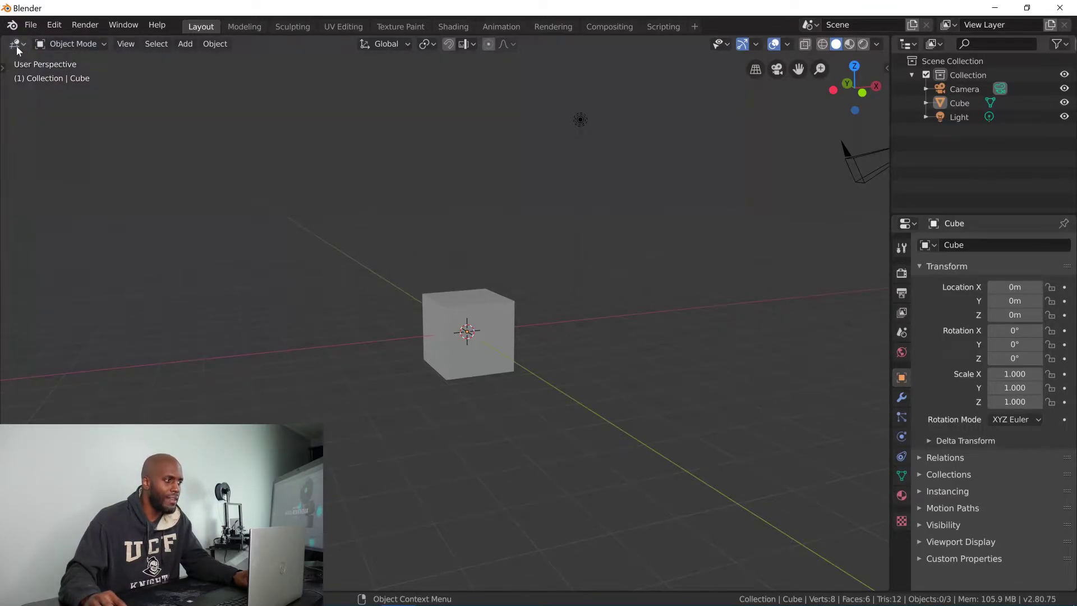
left_click(17, 48)
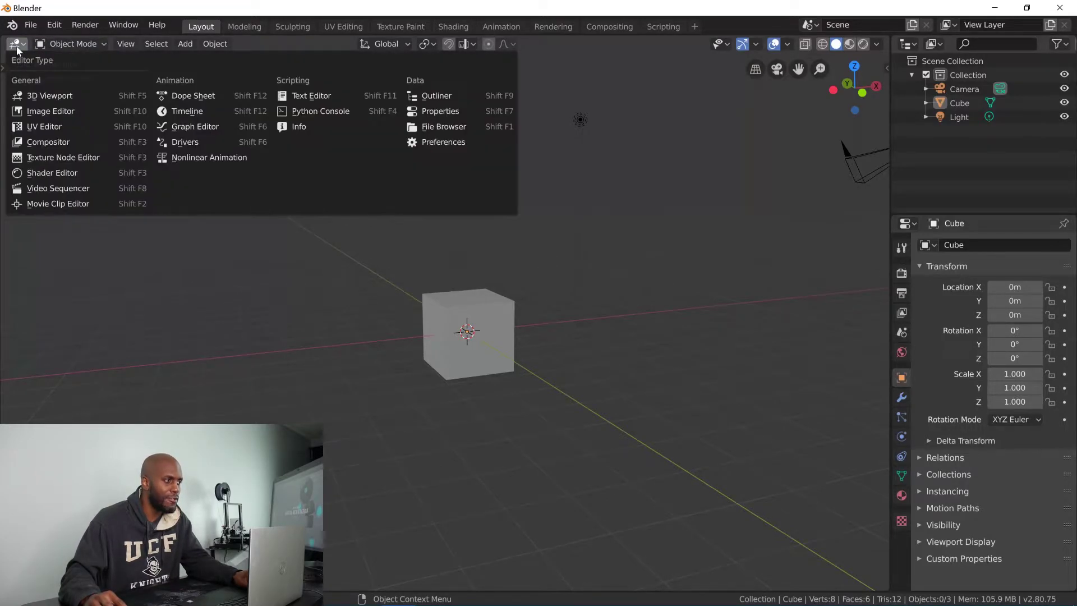
left_click(51, 174)
left_click(17, 44)
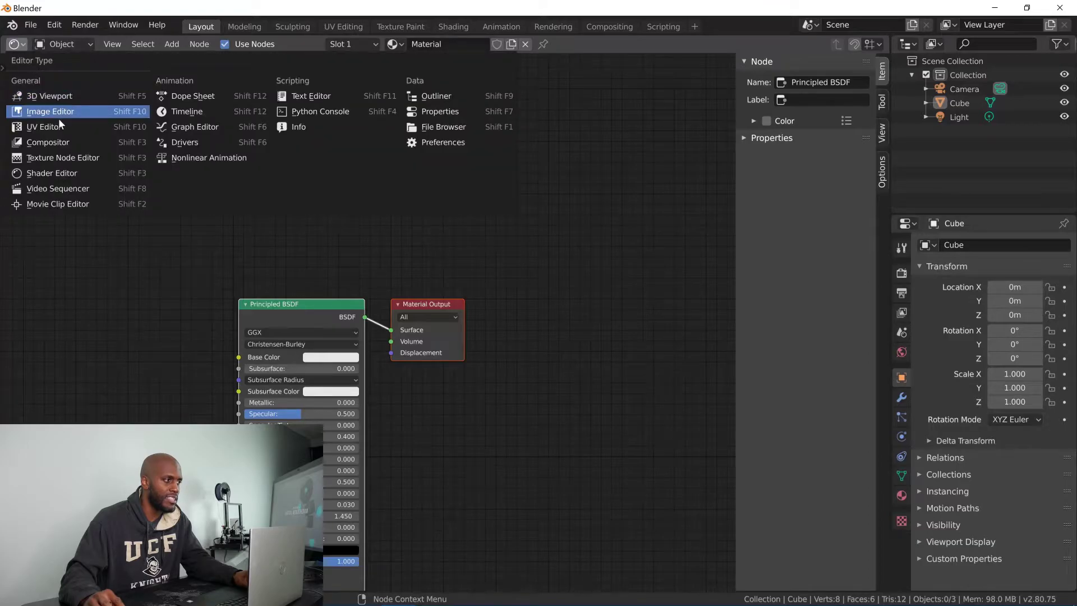
left_click(58, 115)
left_click(16, 44)
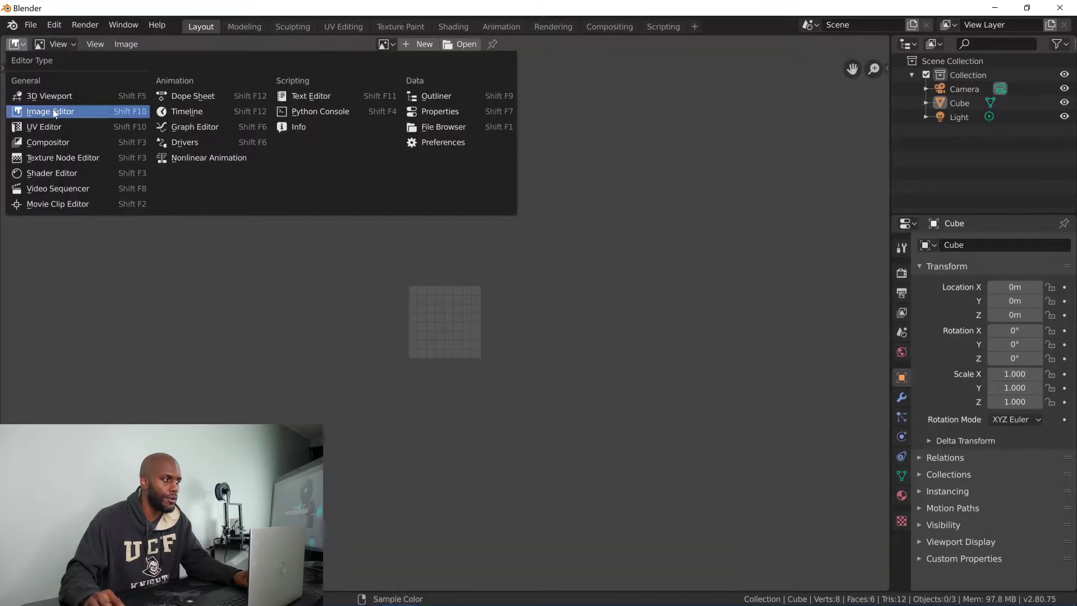
left_click(49, 96)
left_click(16, 44)
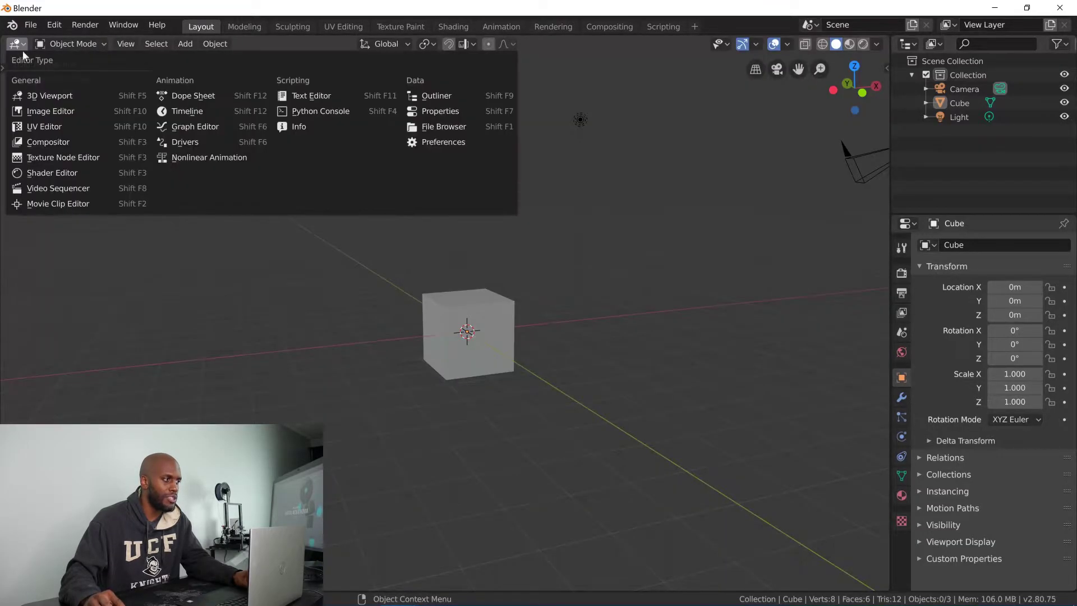
left_click(44, 101)
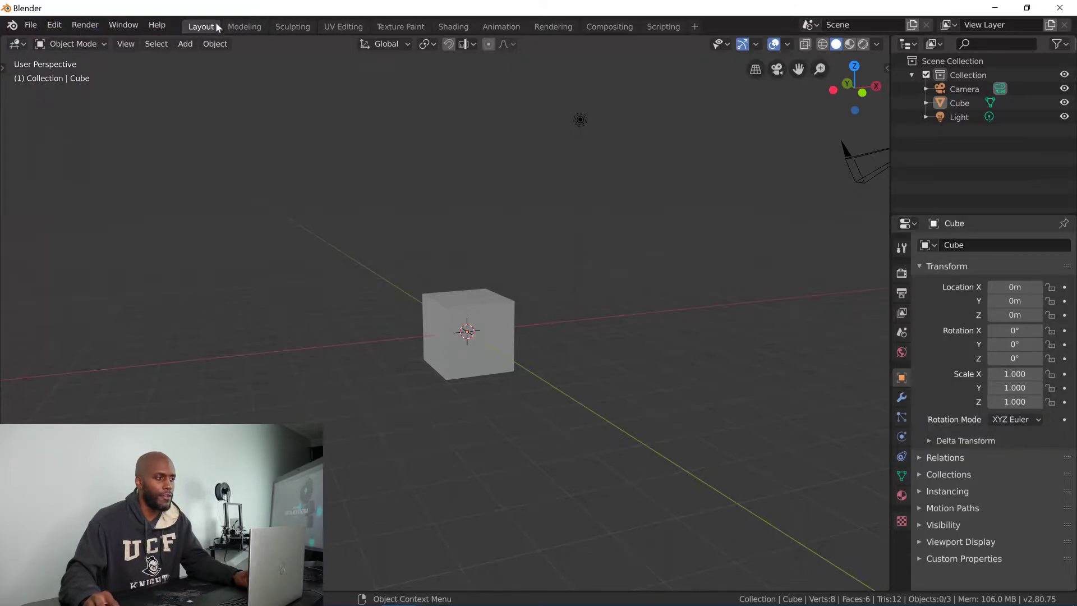
left_click(17, 43)
left_click(45, 95)
- Change the main area to the Shader Editor and then to the Video Sequencer, showing the sequencer's full frame range
left_click(17, 45)
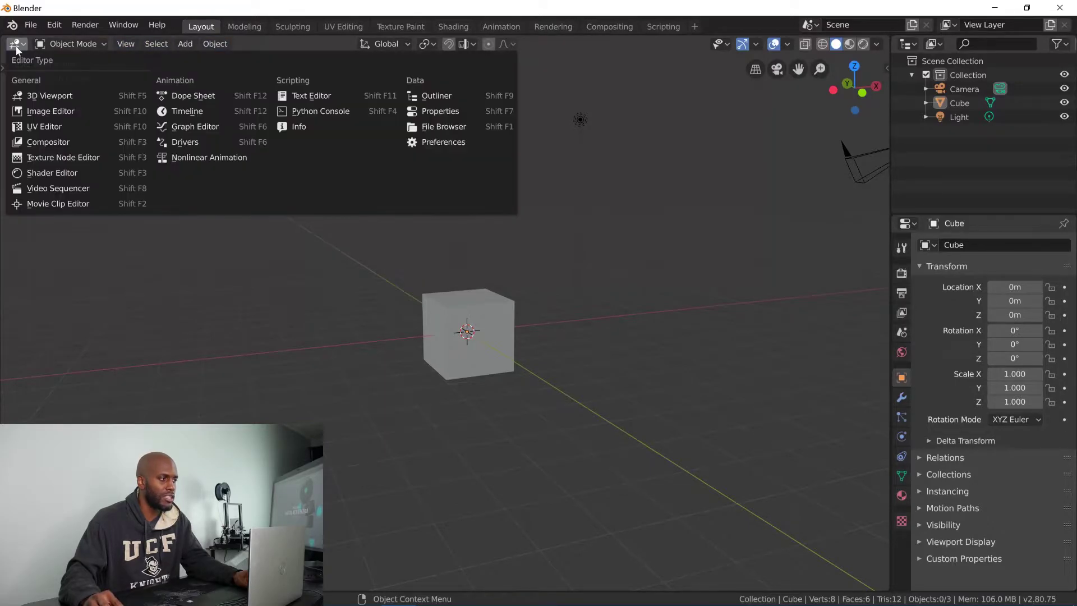
left_click(64, 174)
left_click(16, 44)
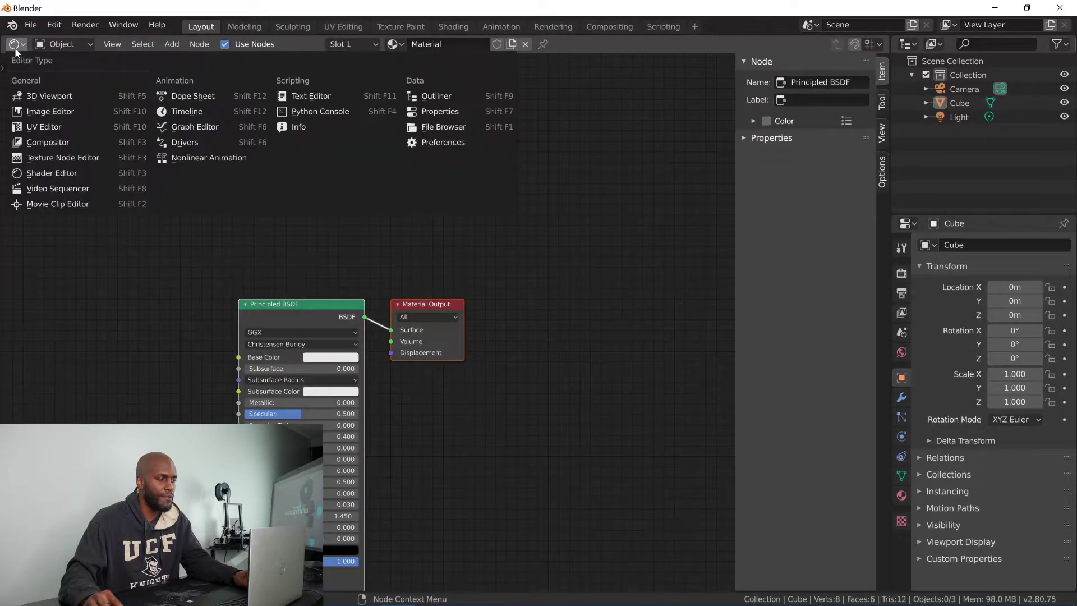
left_click(40, 189)
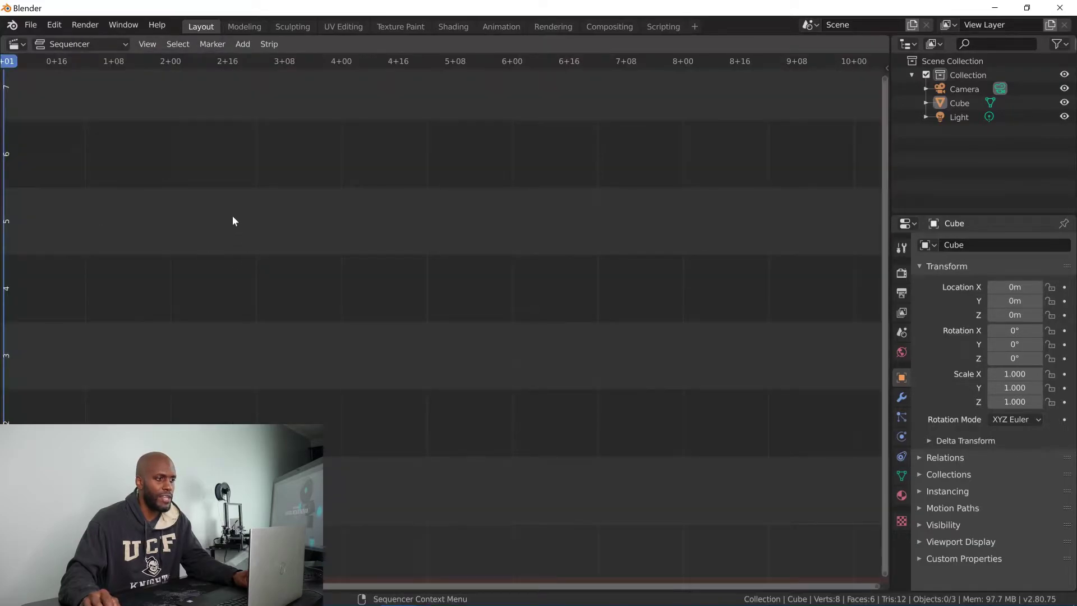
scroll(258, 213, "down", 4)
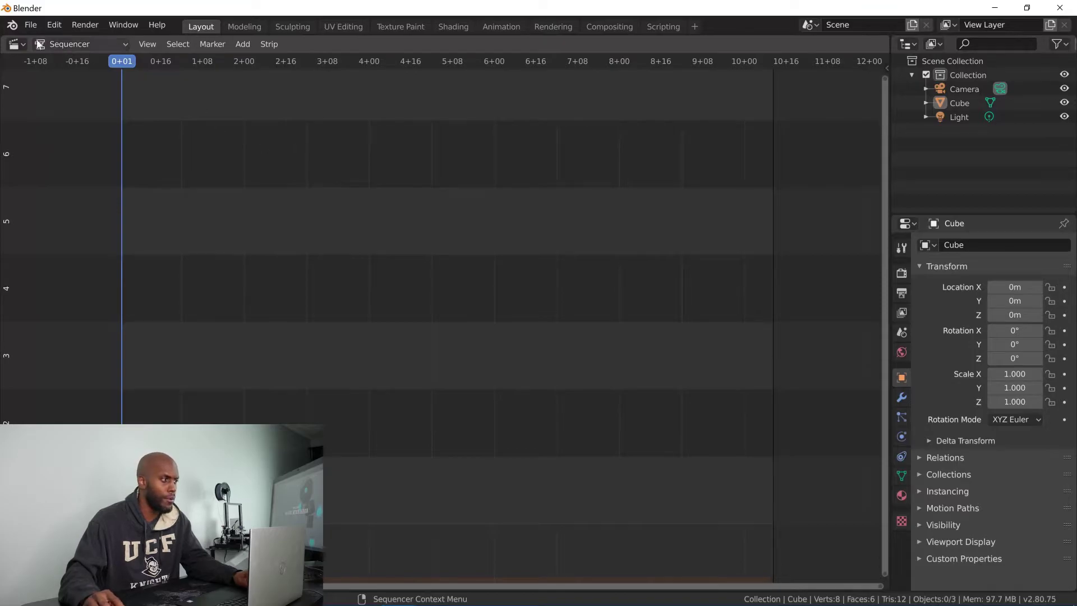
- Move the playhead to frame 42 in the Timeline editor and return the area to the 3D Viewport
left_click(16, 44)
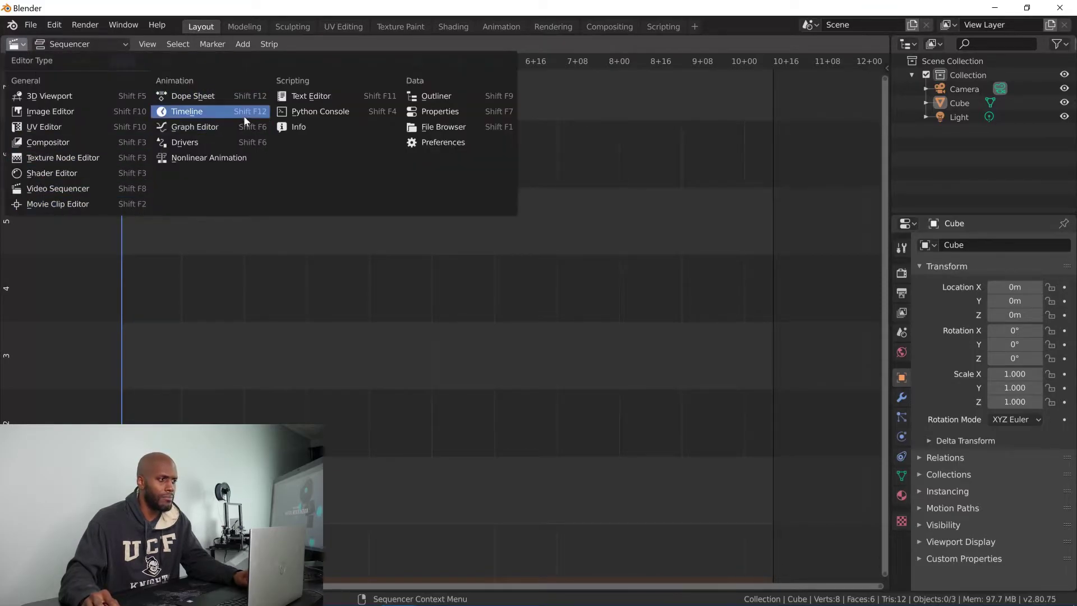
left_click(207, 112)
left_click_drag(321, 61, 288, 72)
left_click(20, 46)
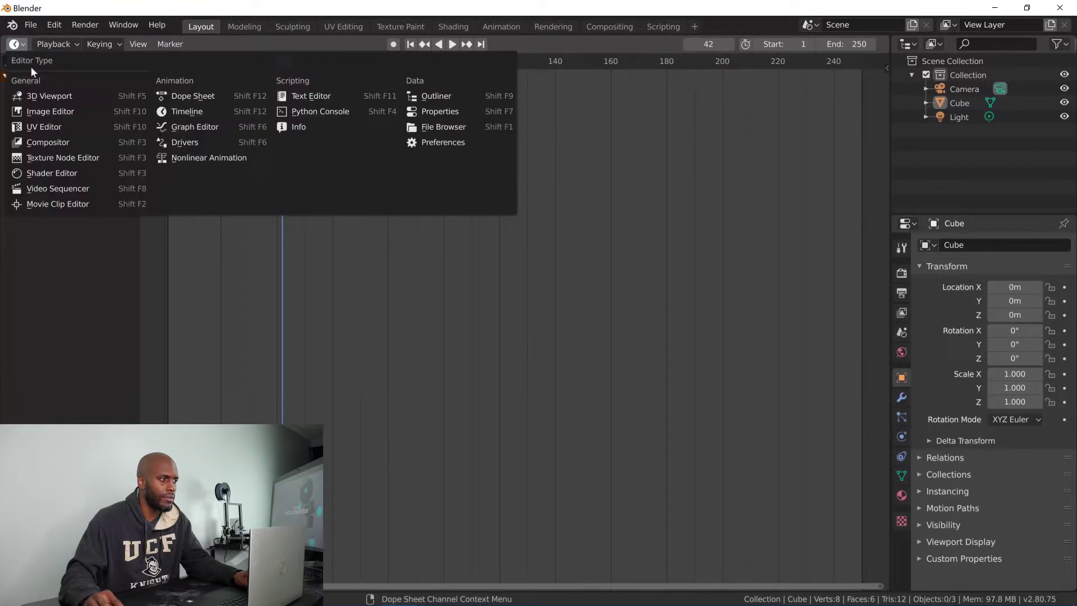
left_click(43, 95)
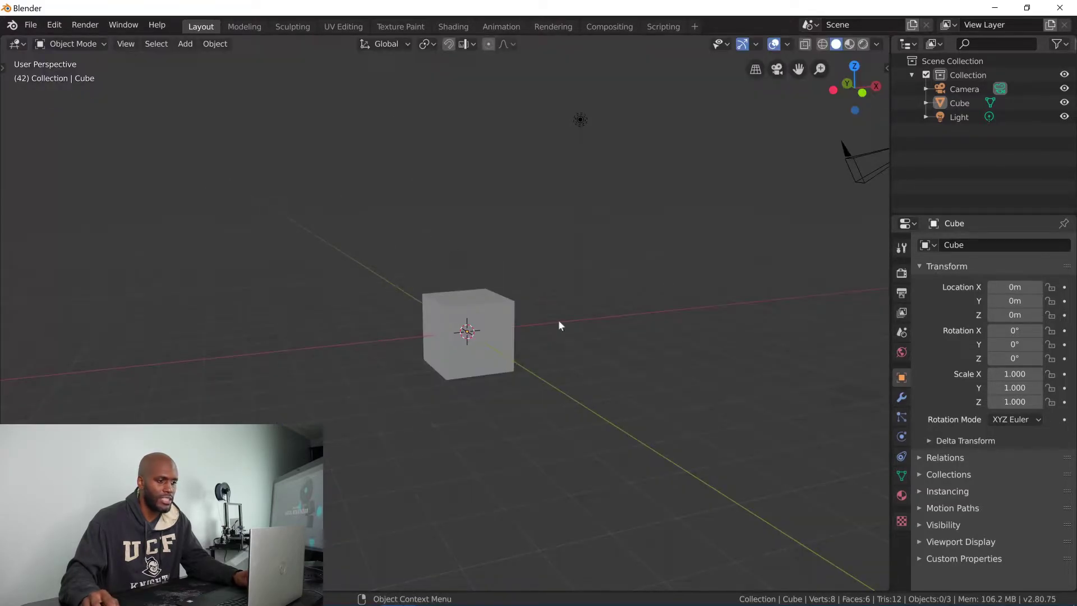
- Split the 3D Viewport horizontally and turn the lower area into a Timeline
left_click_drag(886, 589, 865, 439)
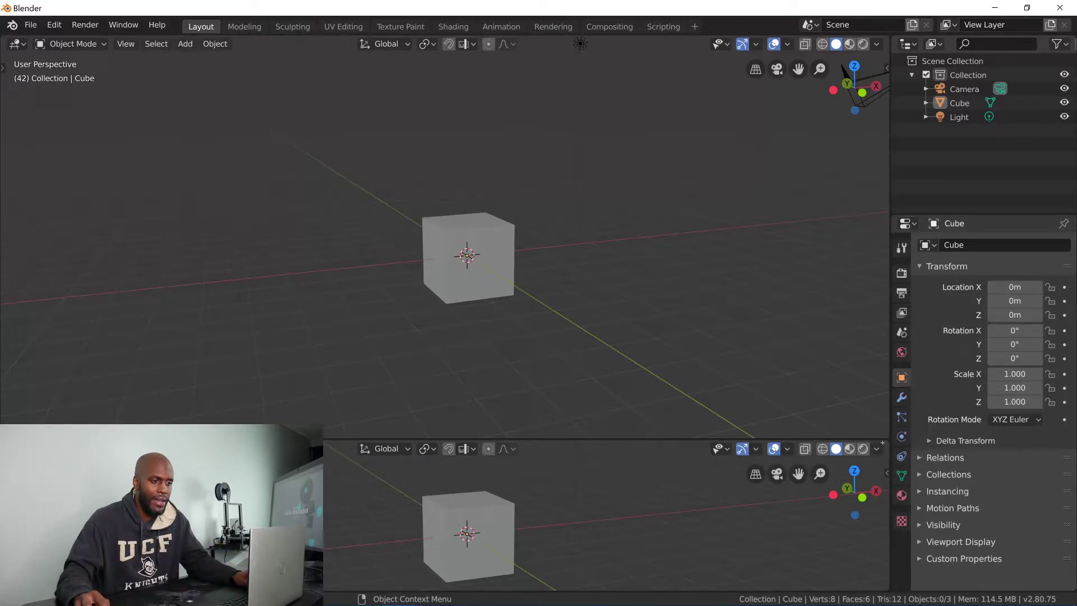
left_click_drag(581, 437, 509, 400)
left_click(16, 402)
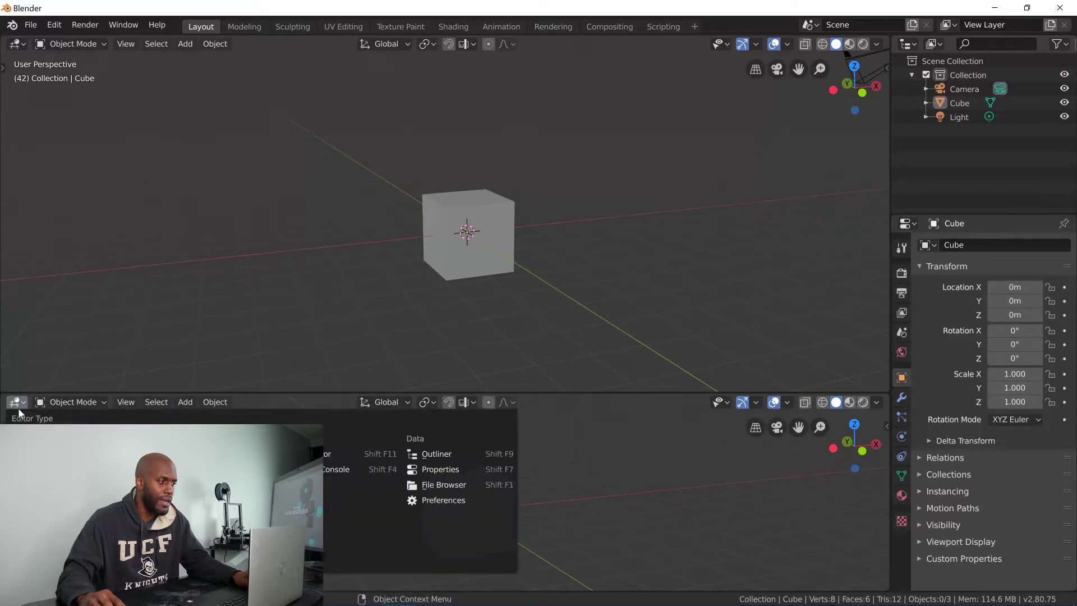
left_click(208, 468)
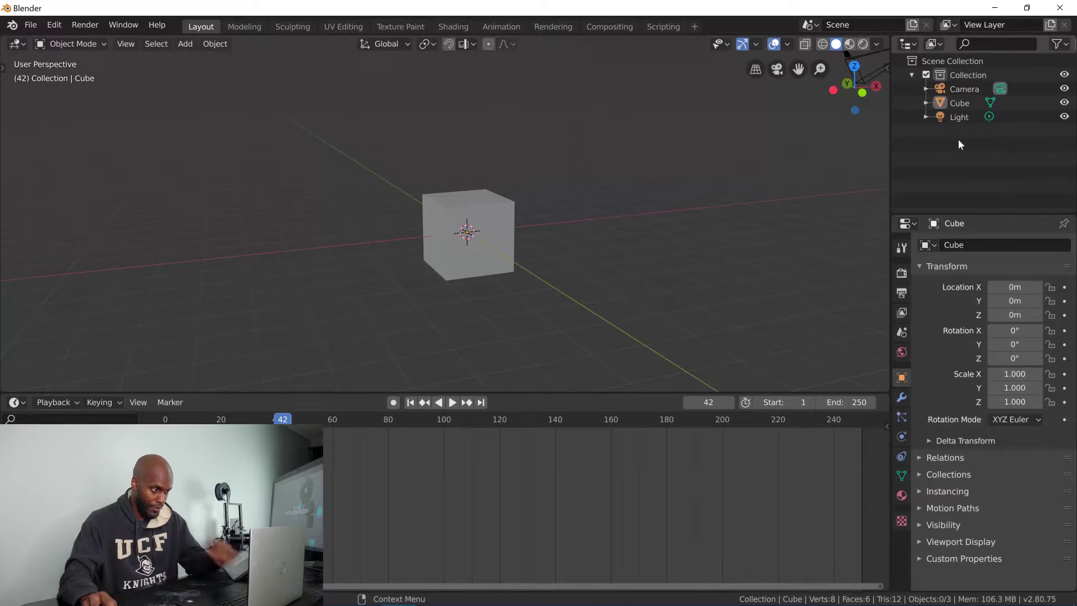
- Shrink the Timeline area in height and set the current frame to 16
left_click_drag(627, 392, 614, 493)
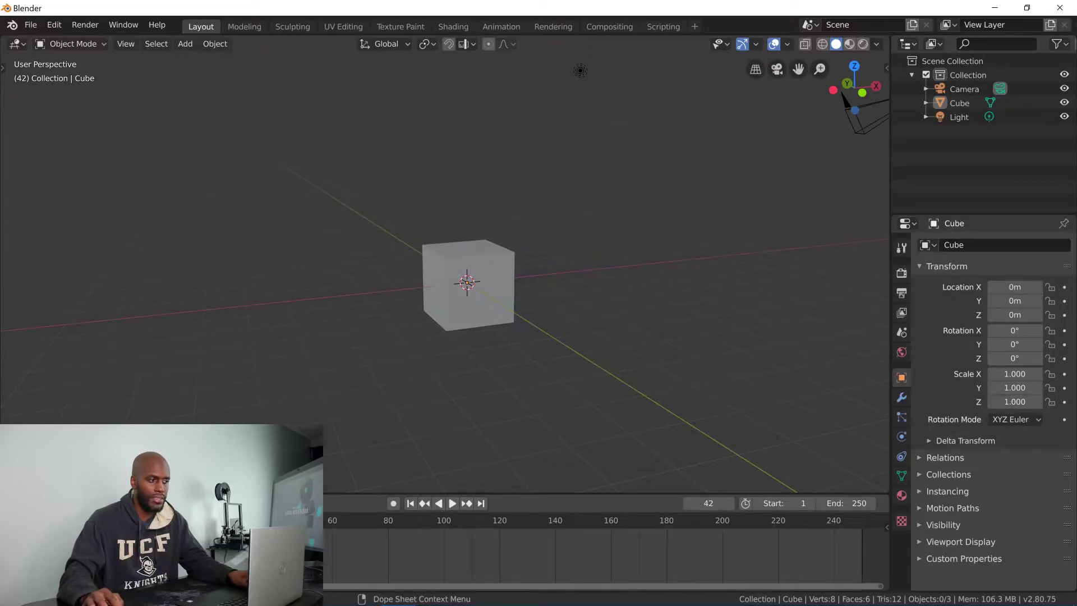
left_click(209, 520)
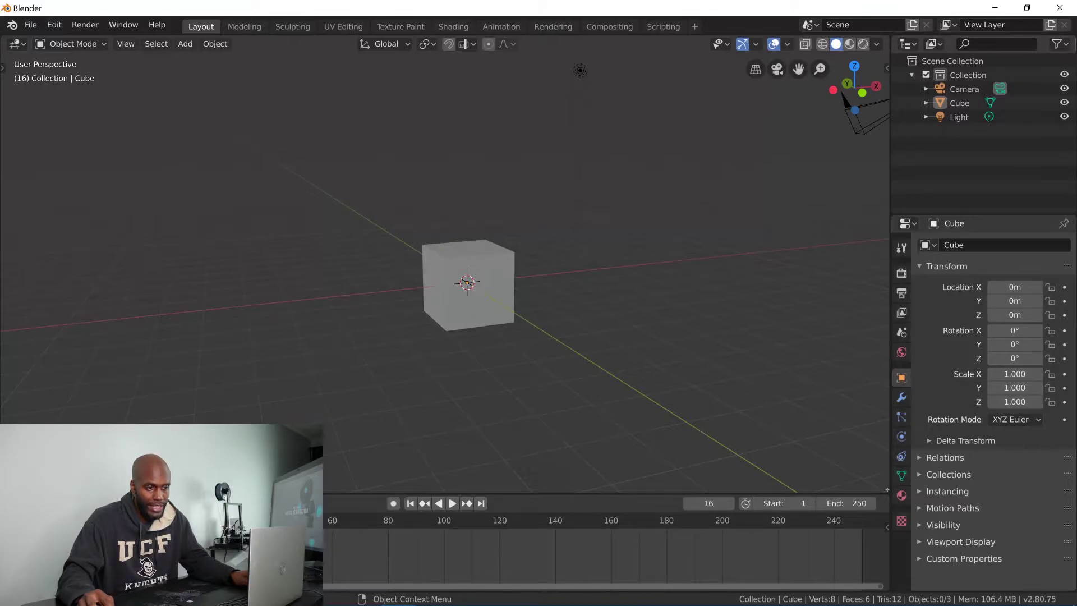
- Split the 3D Viewport vertically and its left half horizontally, and join all the pieces back into a single viewport
left_click_drag(881, 490, 467, 457)
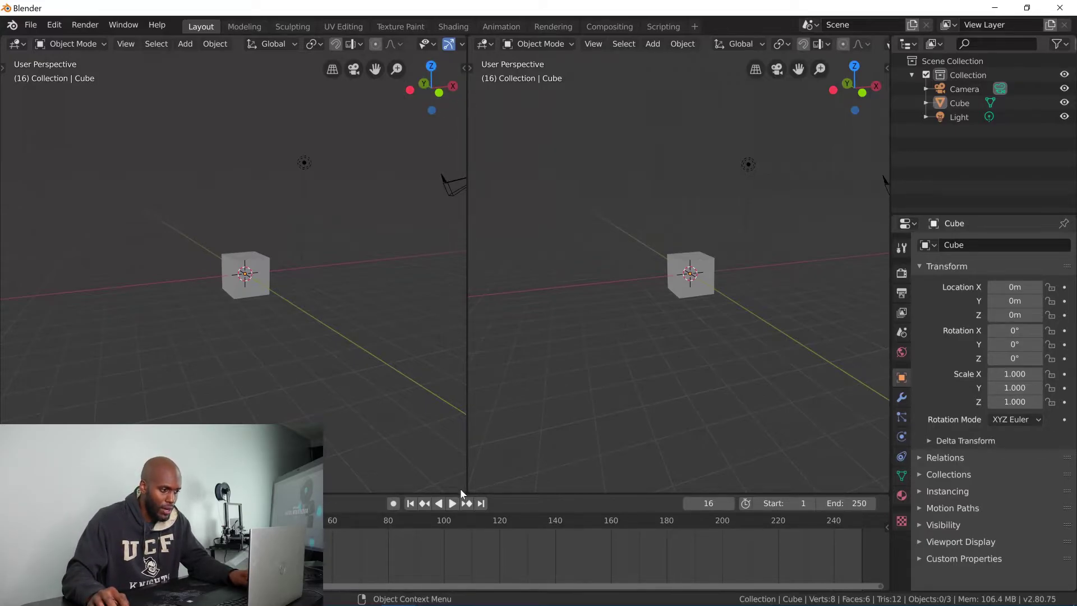
left_click_drag(461, 478, 455, 294)
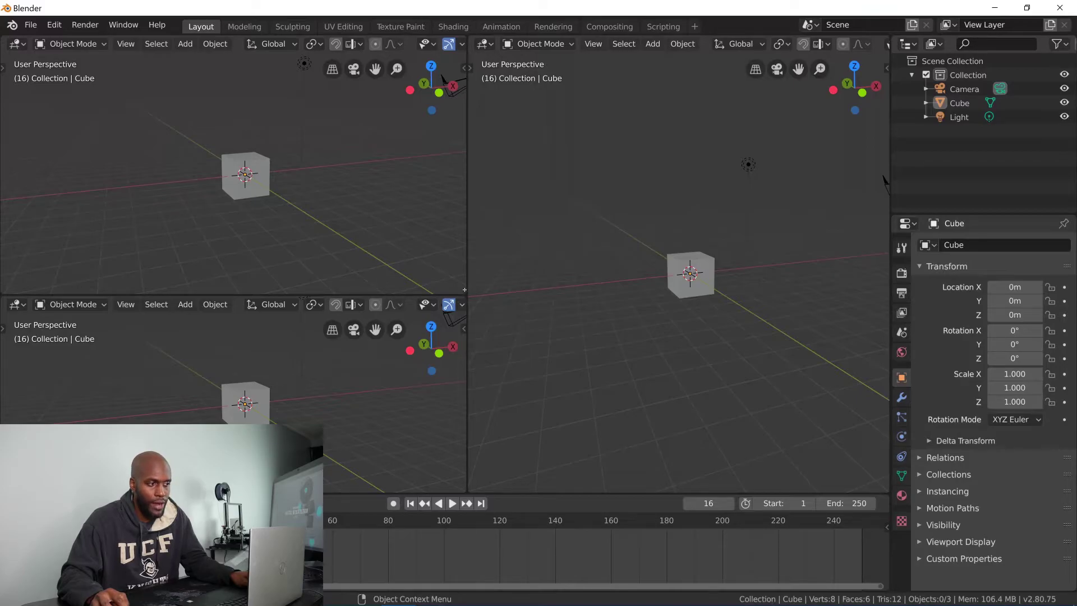
left_click_drag(464, 297, 458, 342)
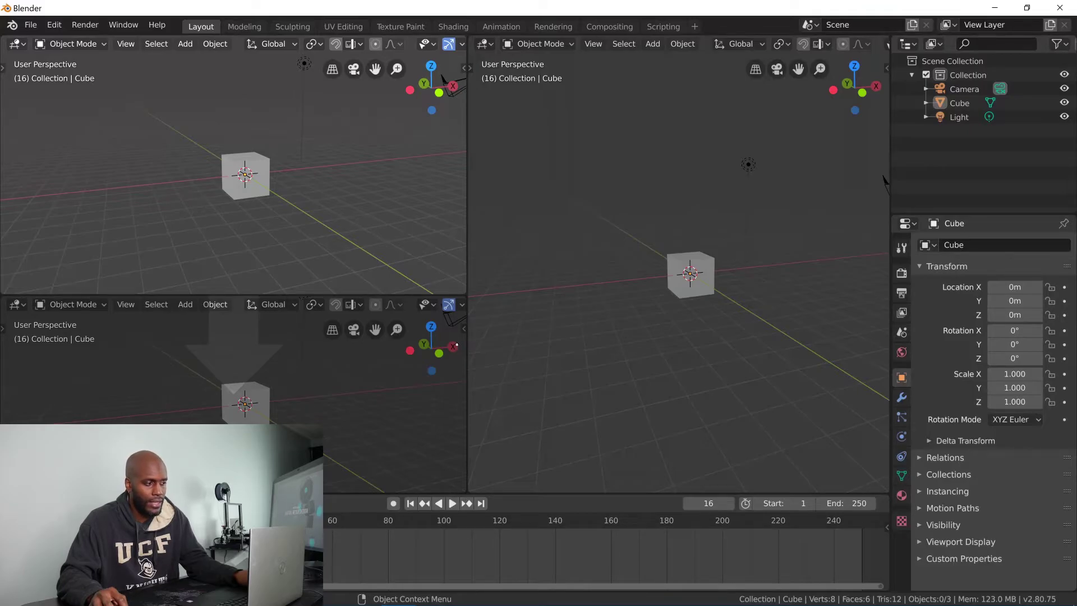
left_click_drag(454, 344, 455, 345)
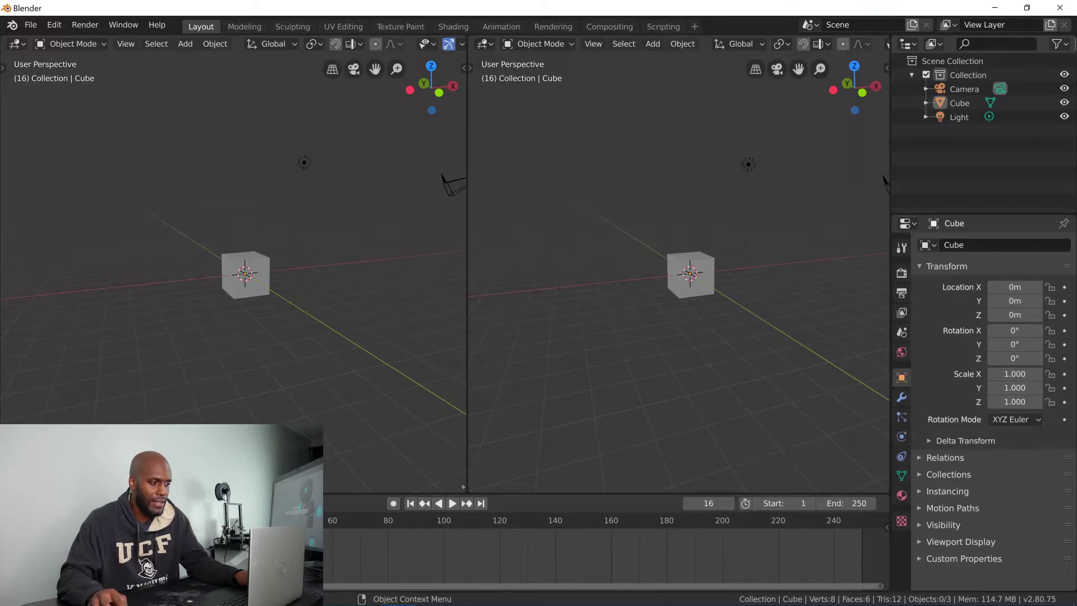
left_click_drag(472, 486, 499, 489)
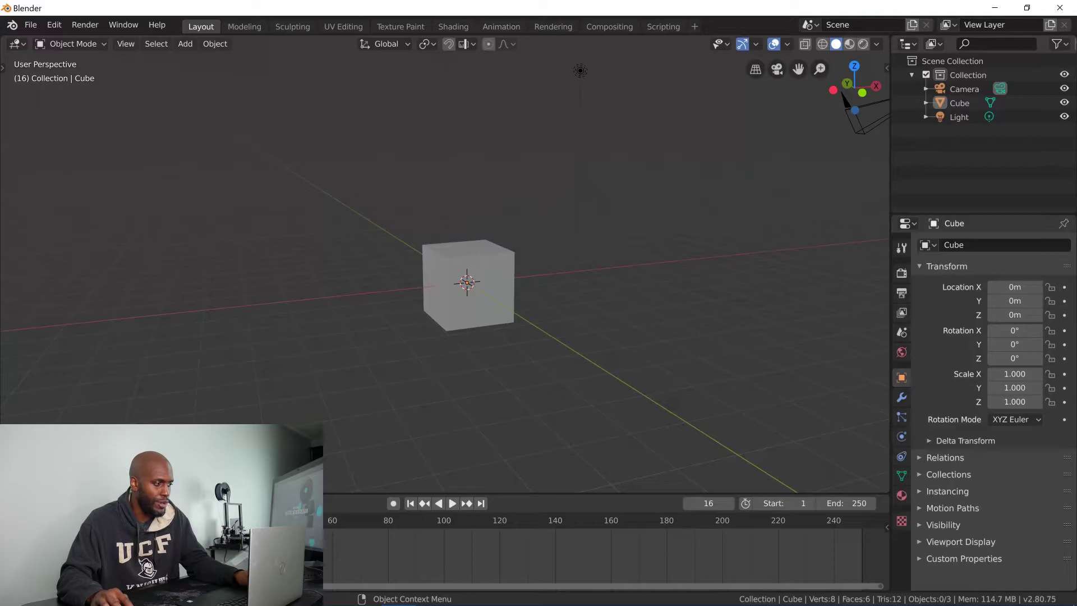
- Split a narrow area off the 3D Viewport's left edge and join it back into the large viewport
left_click_drag(5, 59, 136, 164)
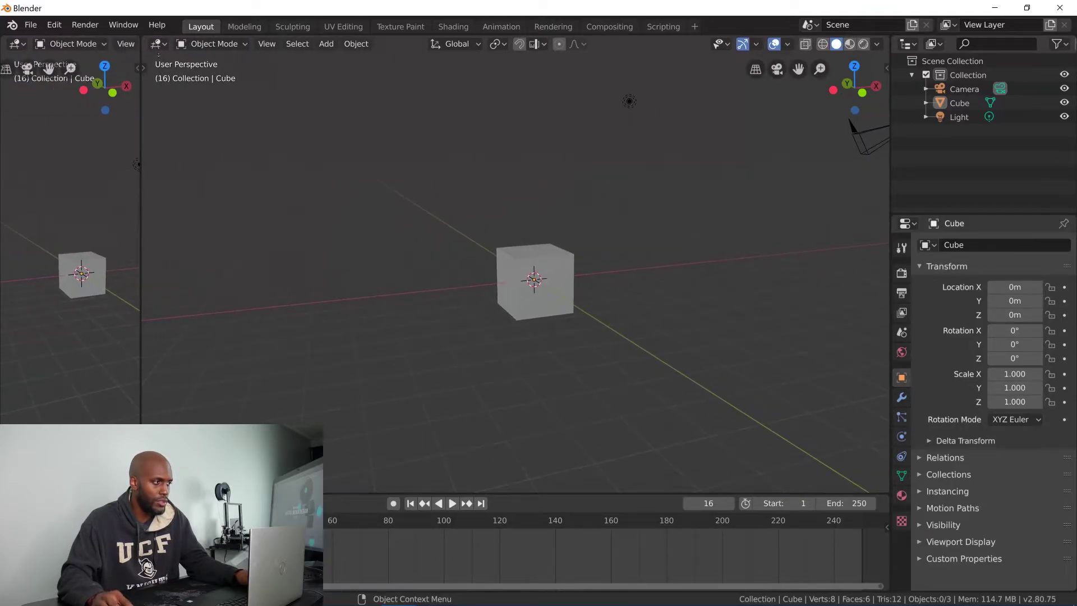
left_click_drag(158, 55, 439, 113)
left_click_drag(144, 115, 168, 78)
left_click_drag(137, 164, 78, 168)
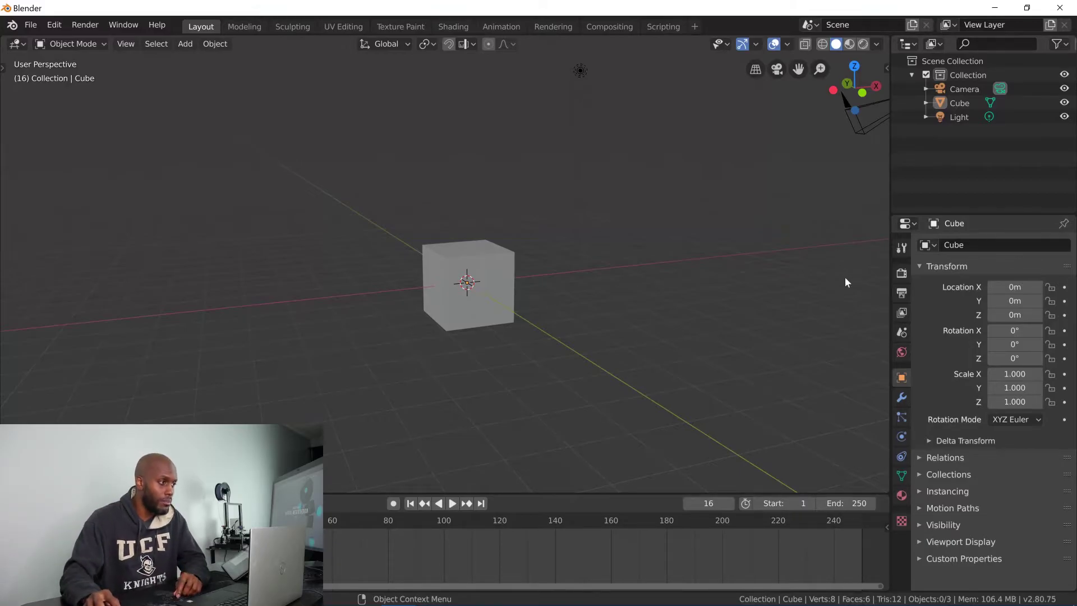
- Switch to the Modeling workspace and box-select the cube's visible vertices in Edit Mode
left_click(157, 25)
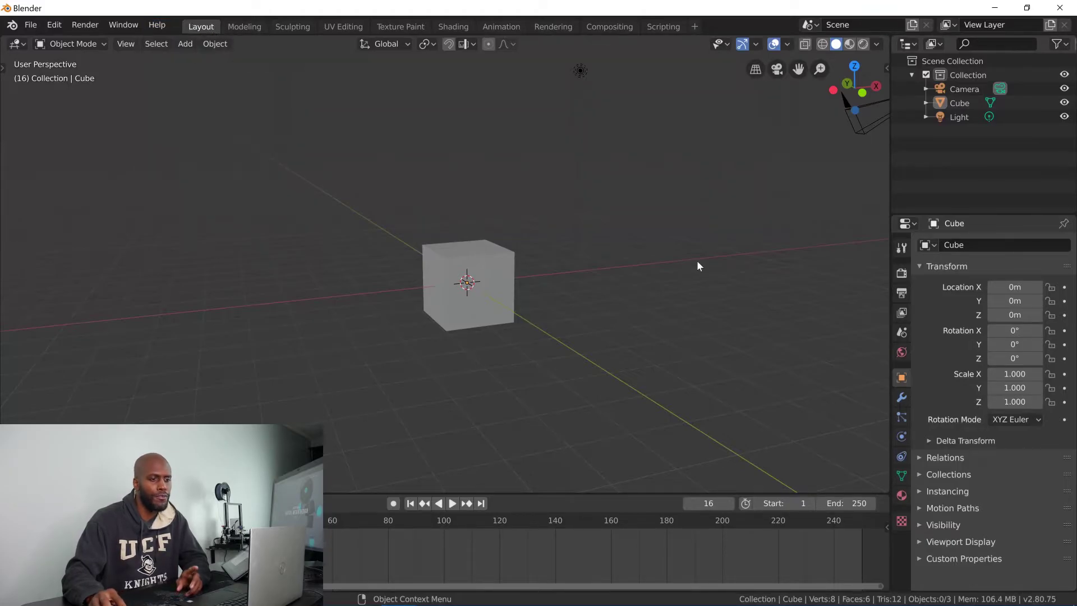
middle_click_drag(614, 288, 738, 302)
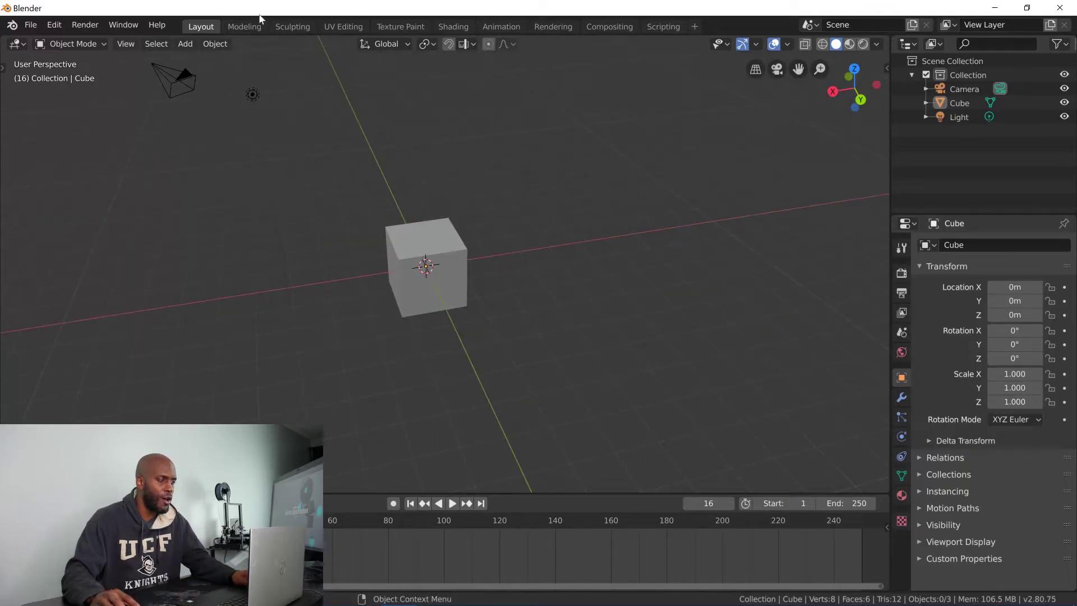
left_click(246, 27)
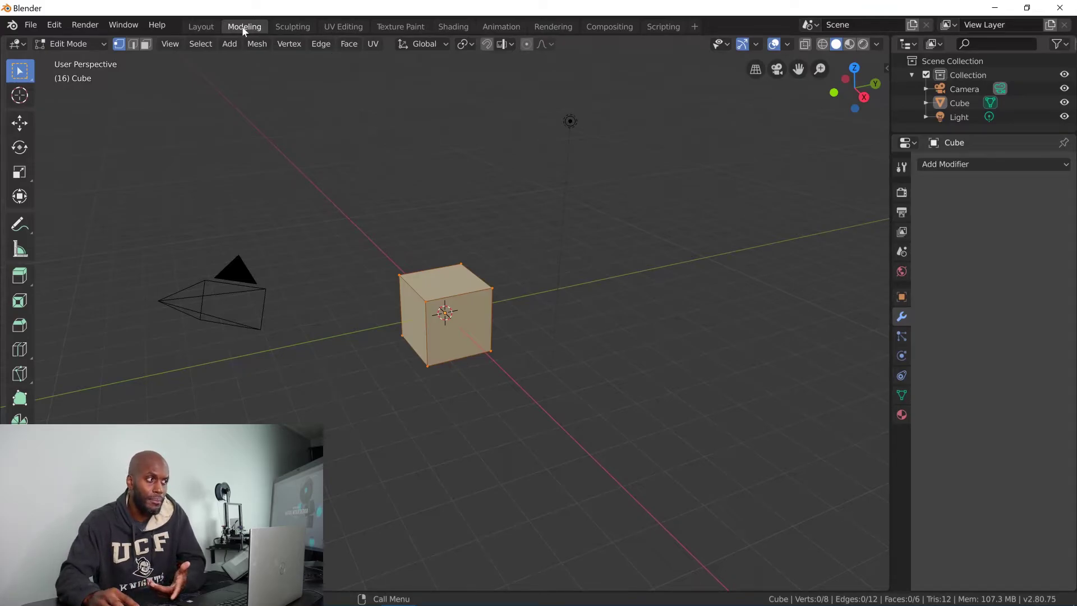
left_click_drag(469, 264, 487, 285)
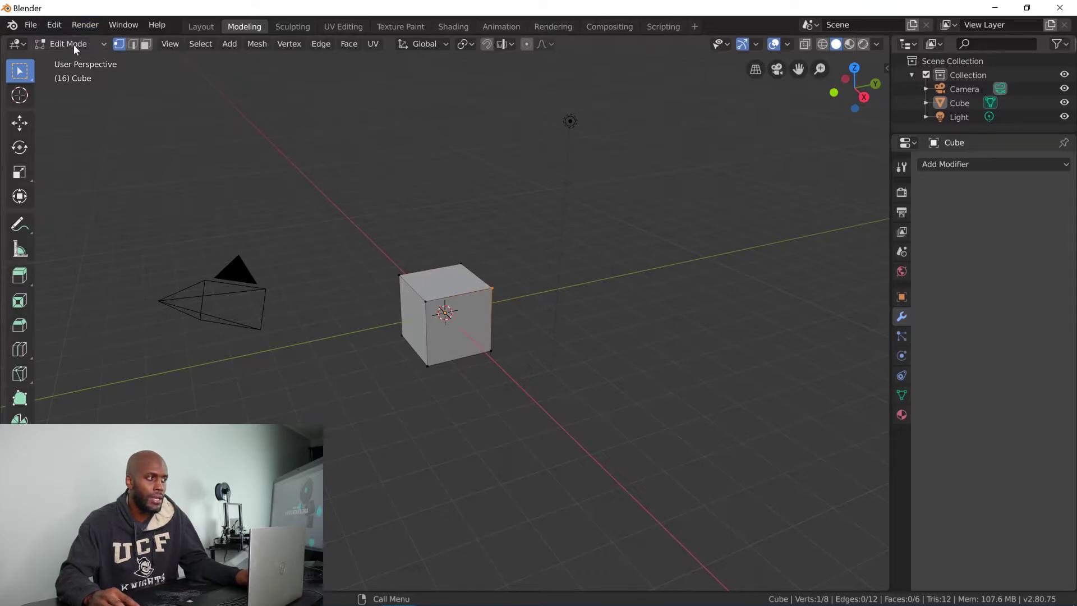
left_click_drag(453, 289, 553, 367)
left_click_drag(355, 208, 530, 398)
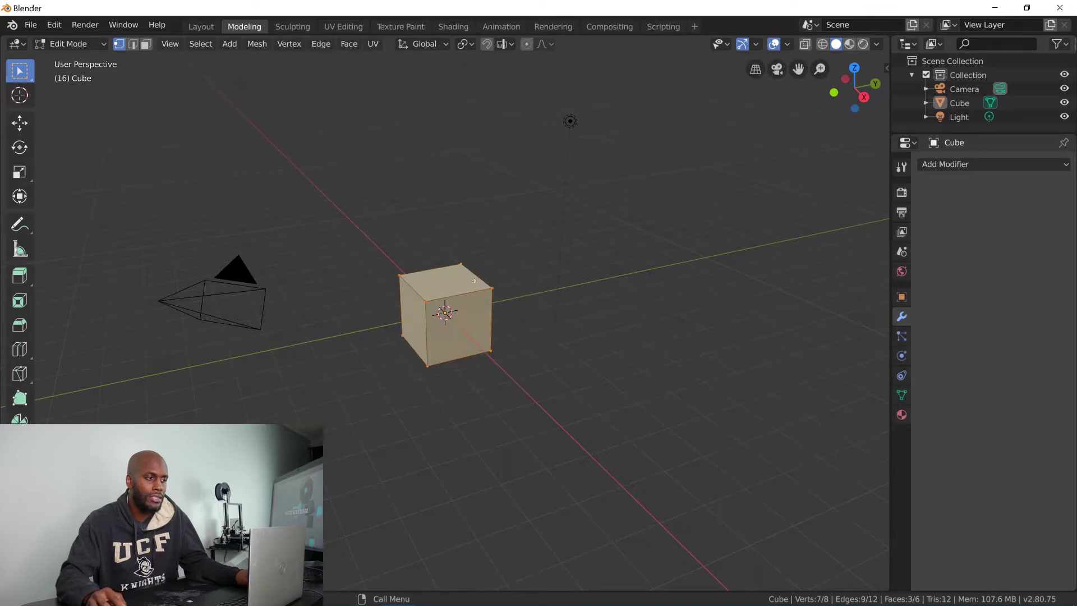
- Switch to the Sculpting workspace and activate the Inflate brush
left_click(285, 26)
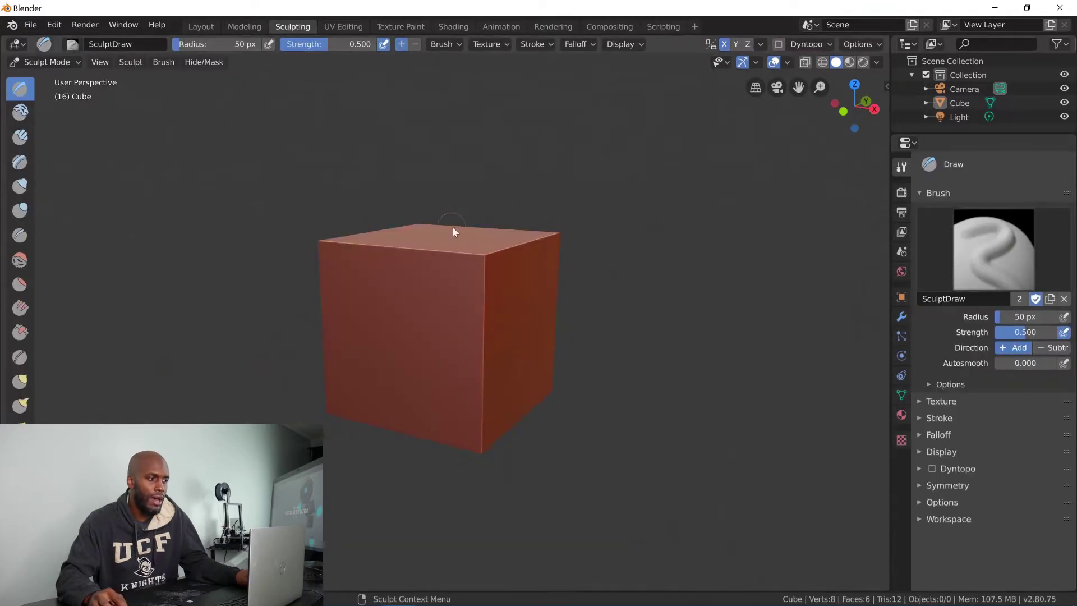
left_click(455, 258)
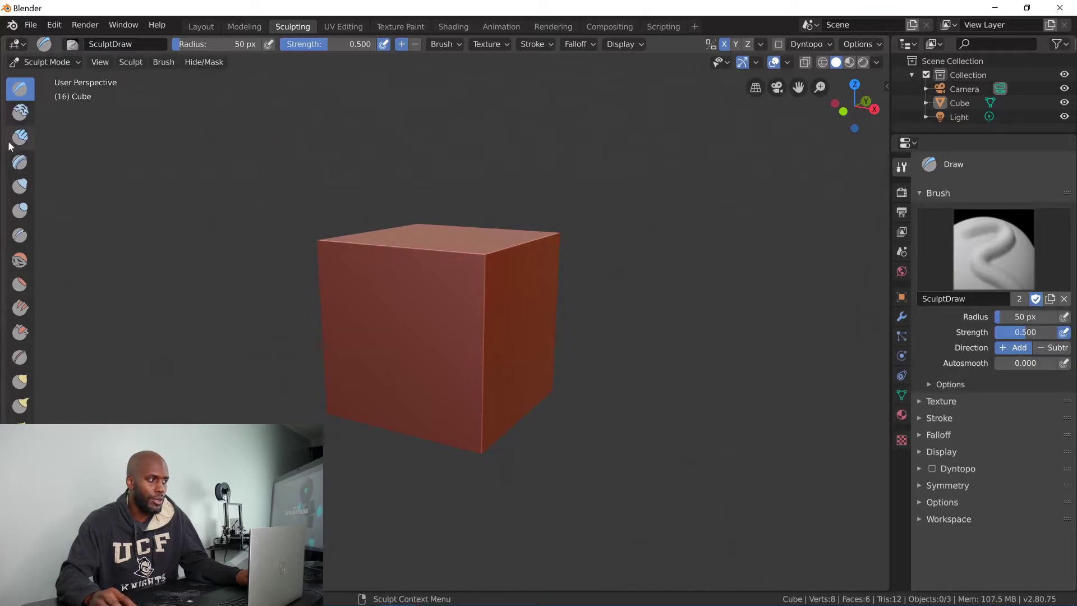
left_click(21, 185)
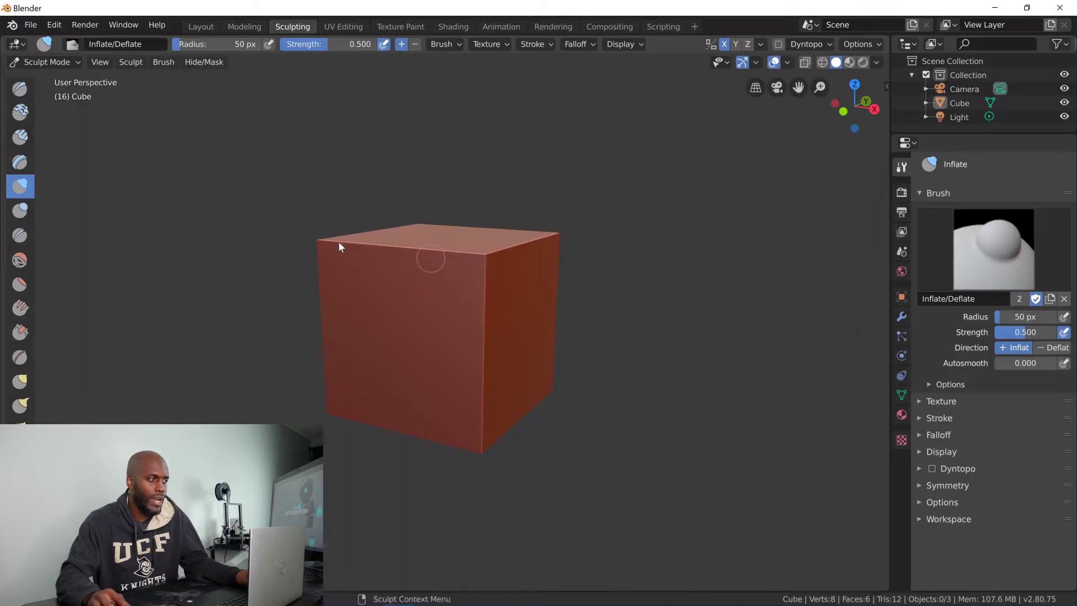
- View the UV Editing workspace, followed by the Texture Paint workspace
mouse_move(473, 250)
middle_mouse_down()
mouse_move(453, 268)
mouse_move(461, 257)
middle_mouse_up()
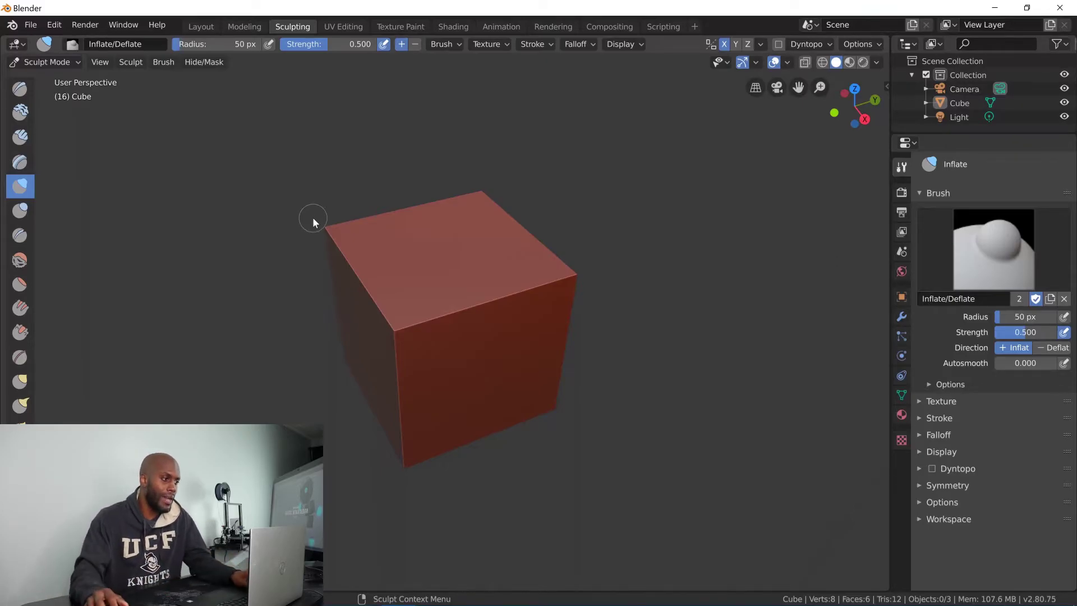
left_click(341, 23)
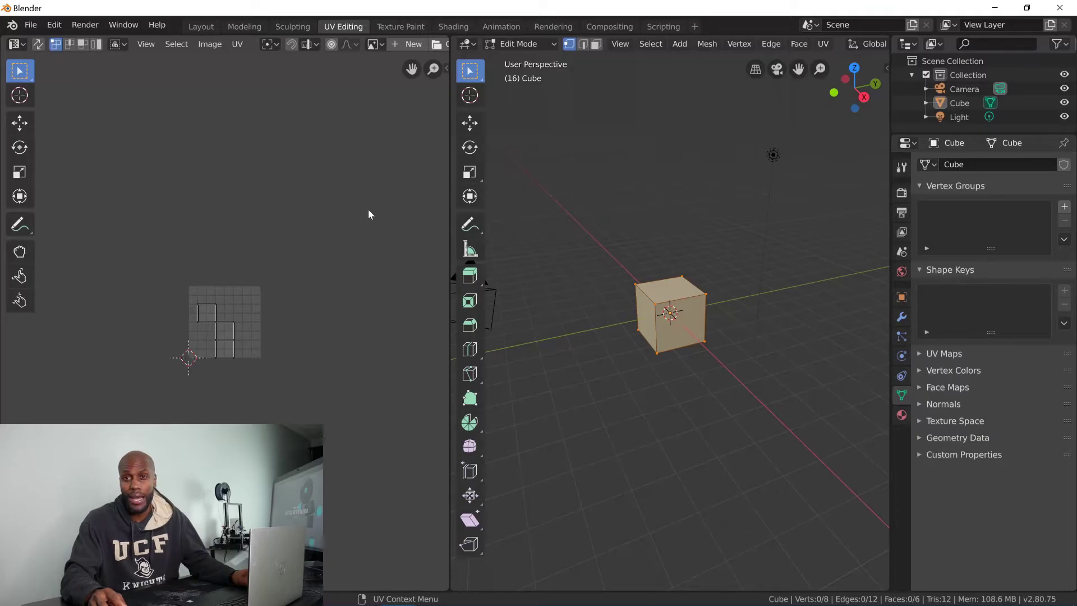
left_click(393, 26)
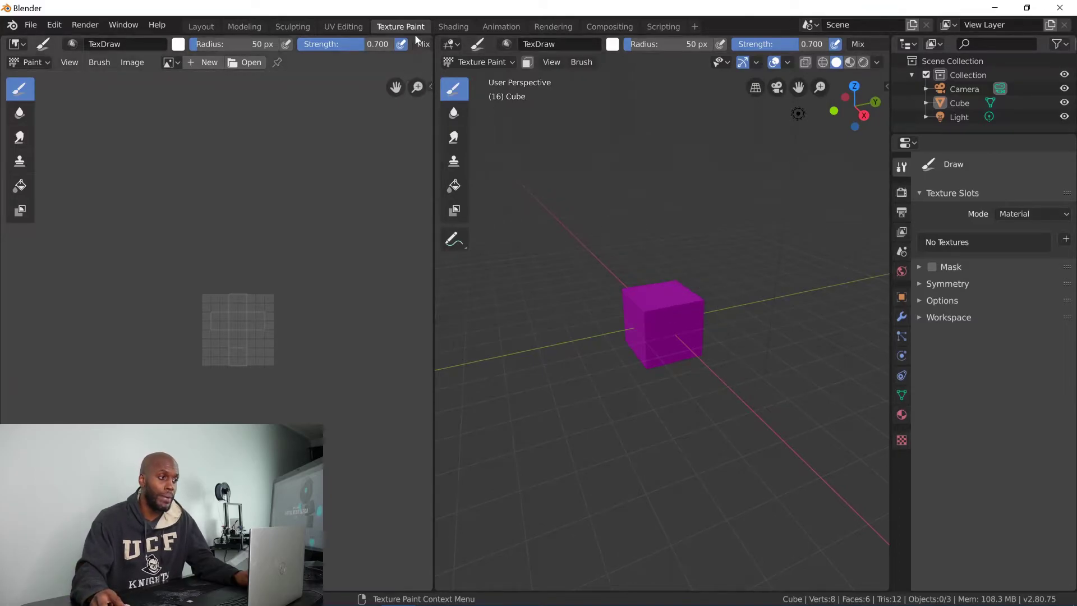
- Switch to the Shading workspace and bring the material's whole node setup into view in the Shader Editor
left_click(448, 26)
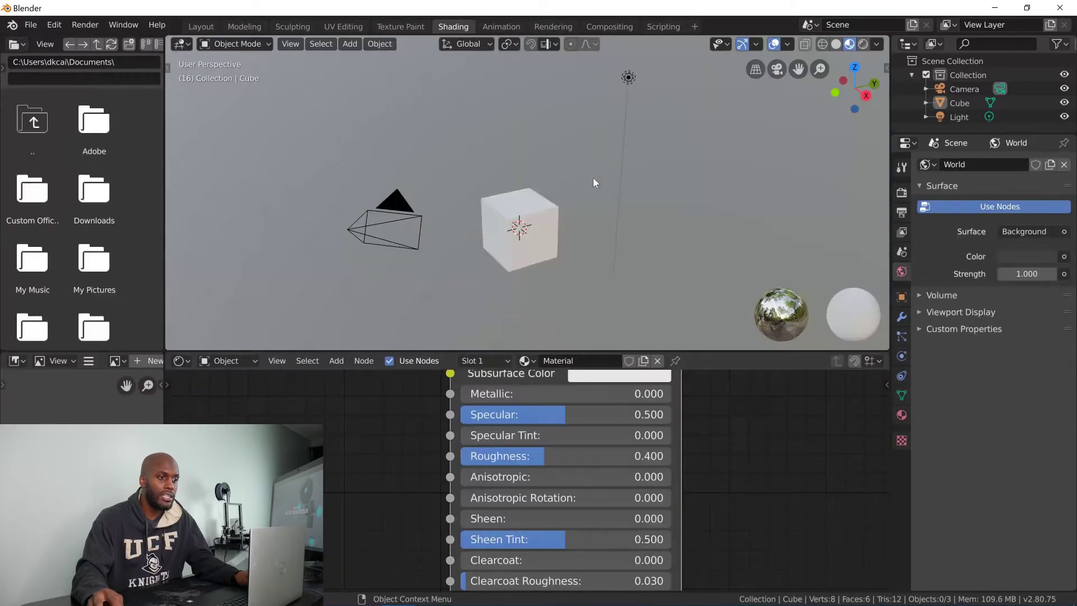
middle_click_drag(551, 231, 553, 271)
scroll(568, 432, "down", 4)
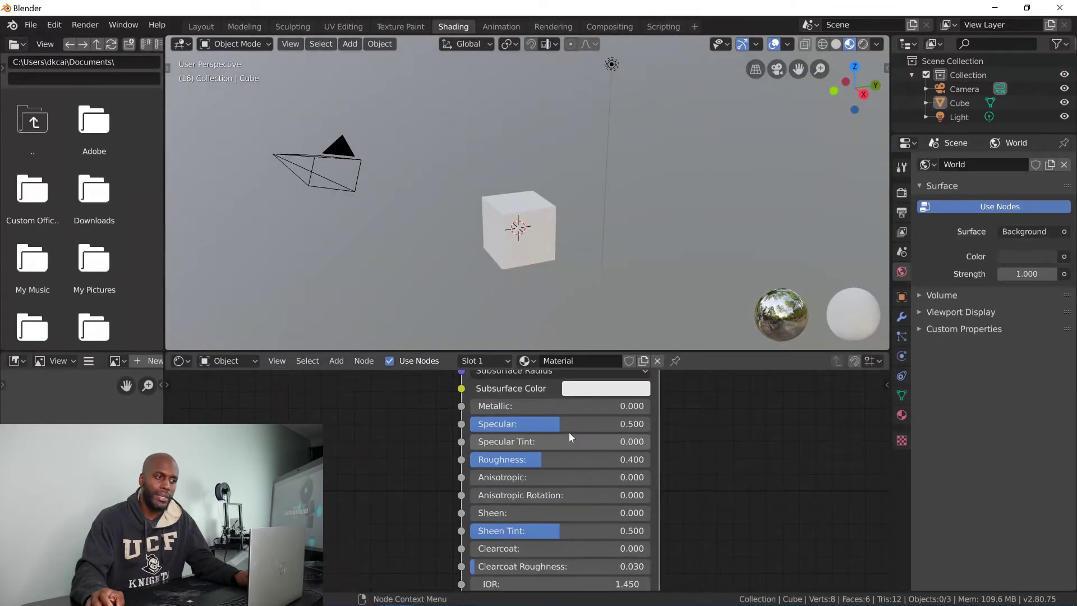
scroll(568, 432, "down", 2)
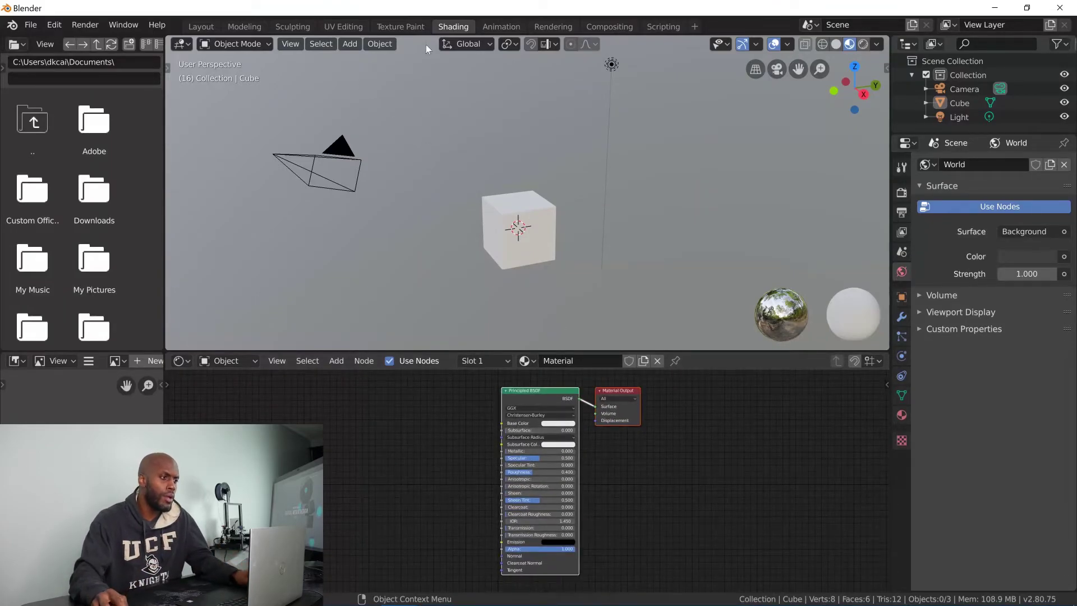
- View the Animation, Rendering, Compositing and Scripting workspaces one after another
left_click(502, 26)
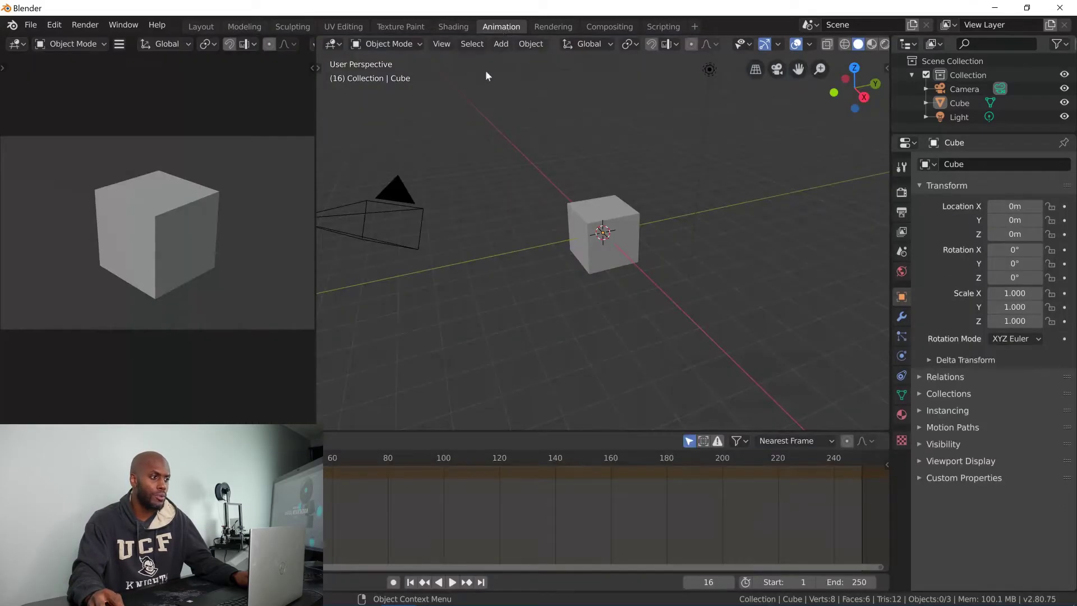
left_click(558, 26)
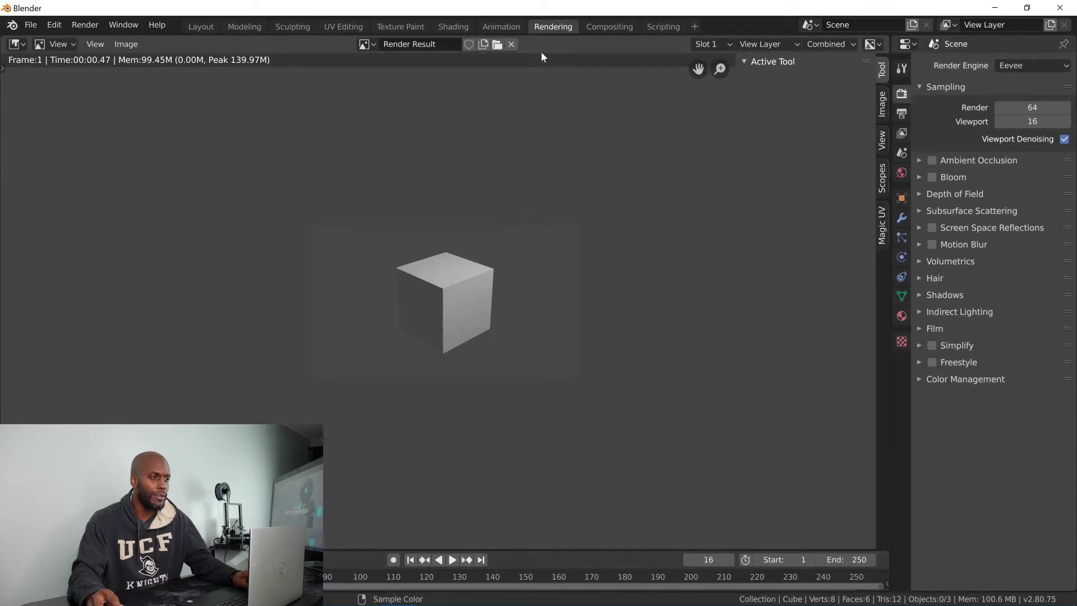
left_click(600, 26)
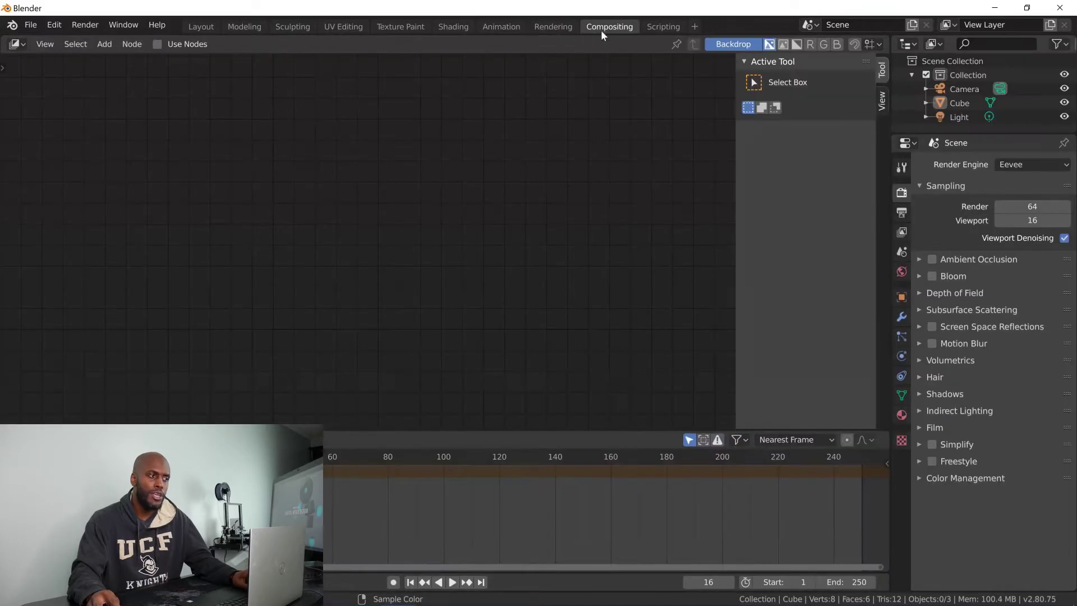
left_click(655, 28)
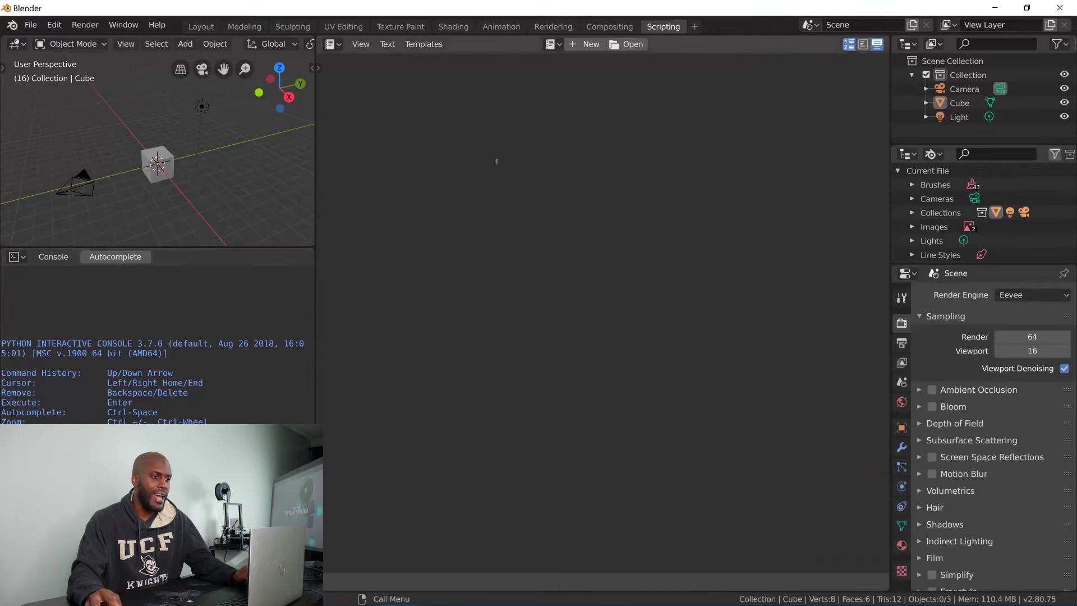
- Step through every workspace from Layout to Scripting again and return to Layout
left_click(195, 25)
left_click(244, 26)
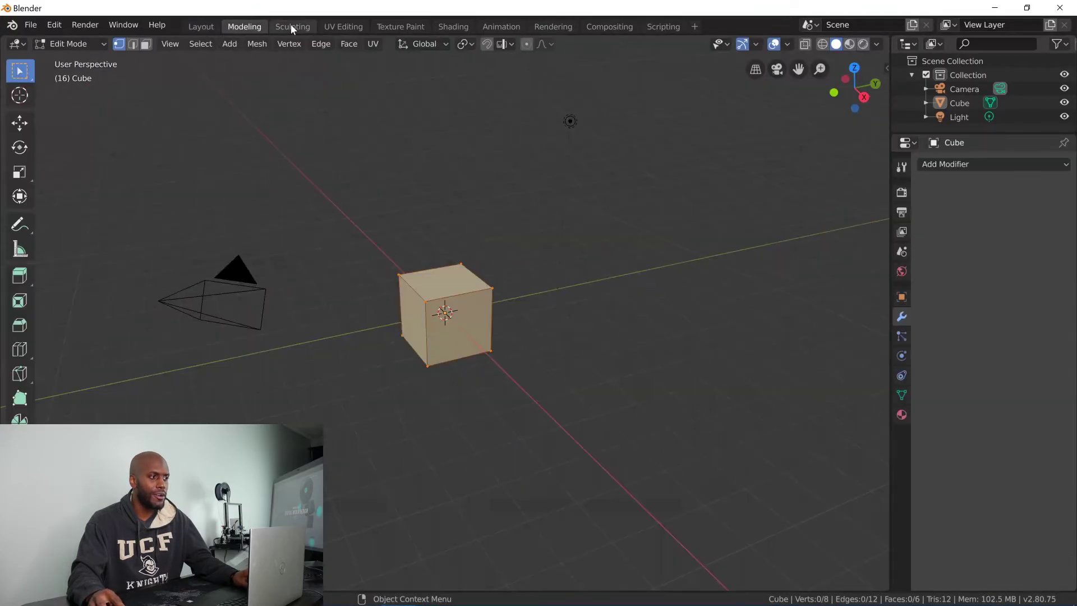
left_click(291, 26)
left_click(341, 26)
left_click(393, 26)
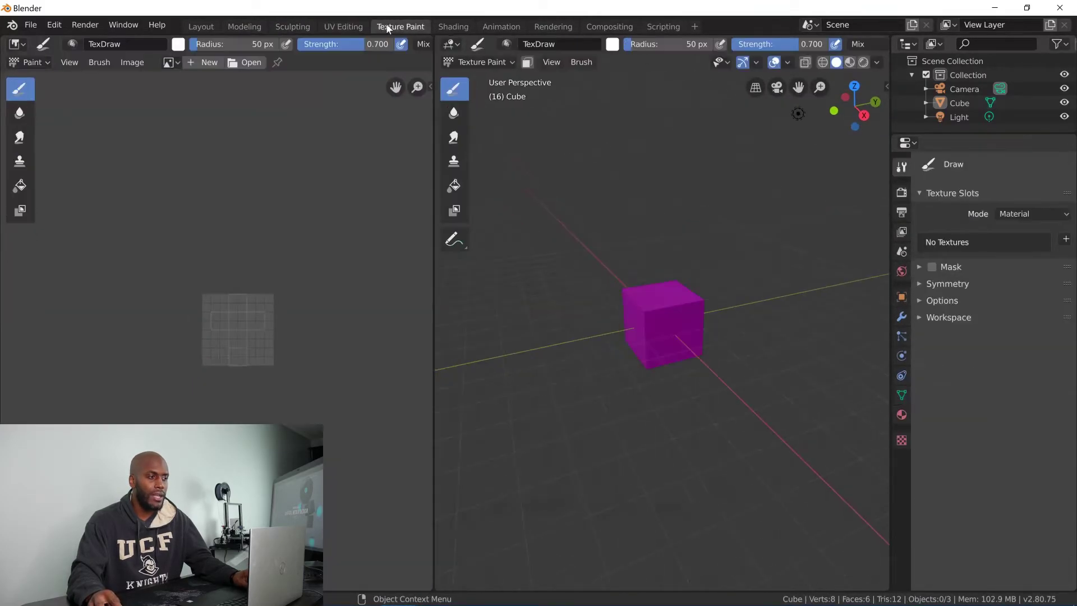
left_click(448, 27)
left_click(502, 26)
left_click(549, 26)
left_click(604, 27)
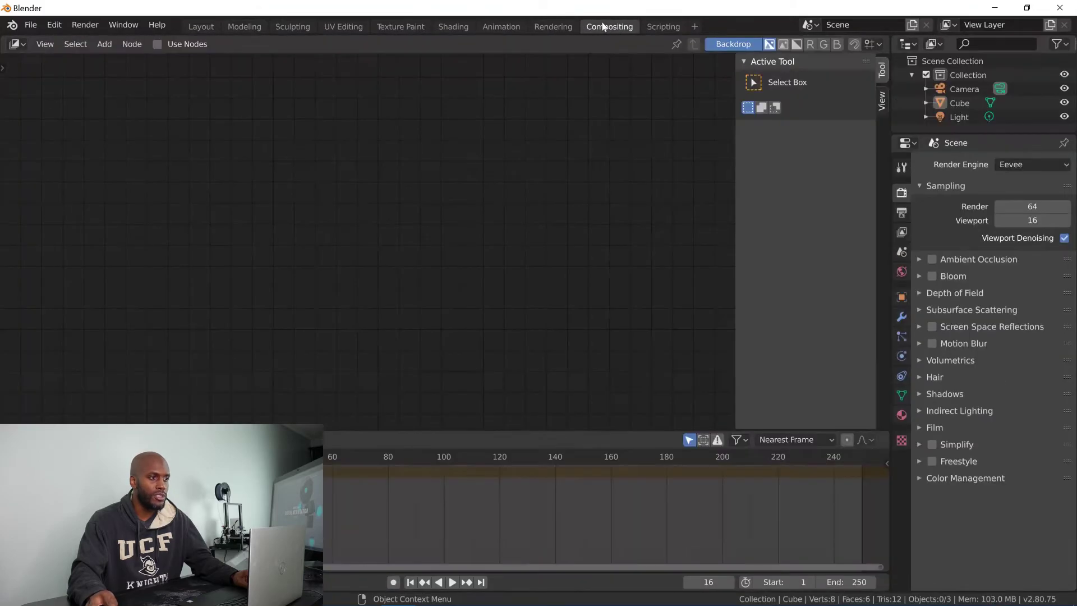
left_click(662, 27)
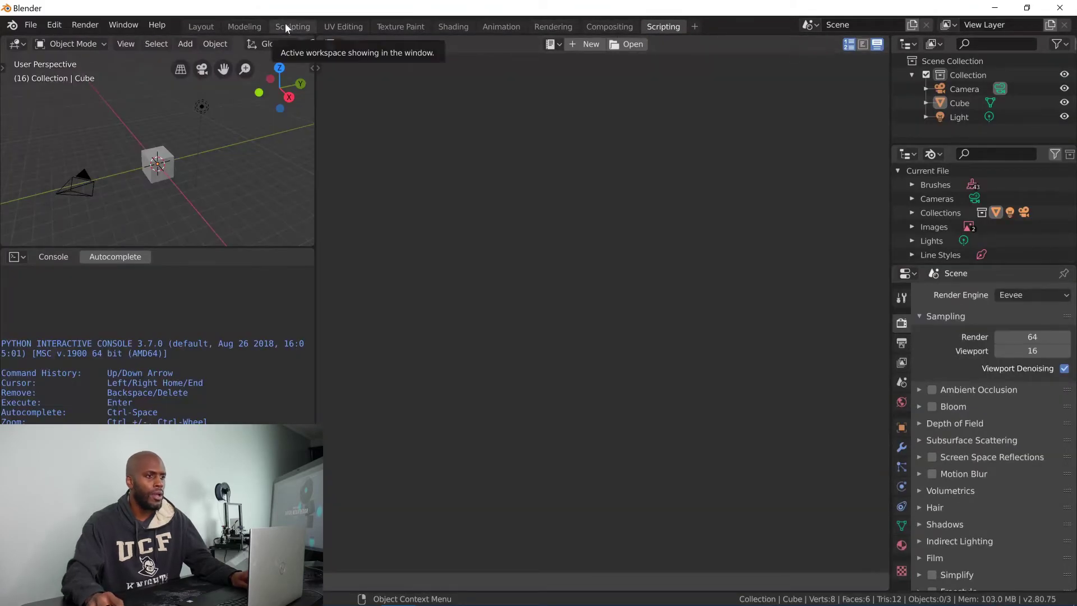
left_click(204, 26)
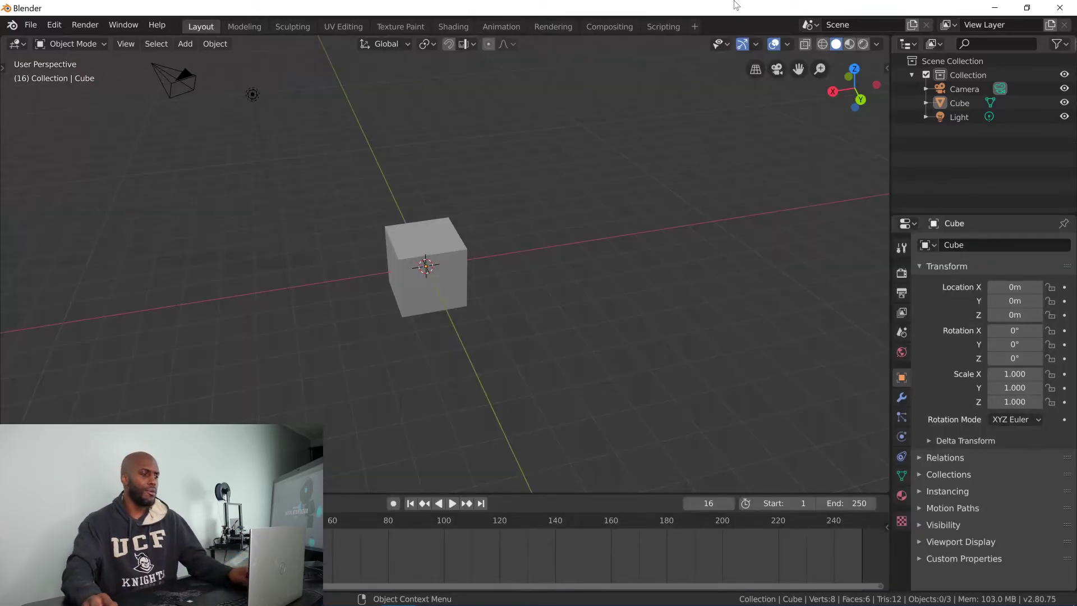
- Reduce the timeline area's height to enlarge the 3D Viewport, and play and stop the animation
middle_click_drag(718, 300, 683, 303)
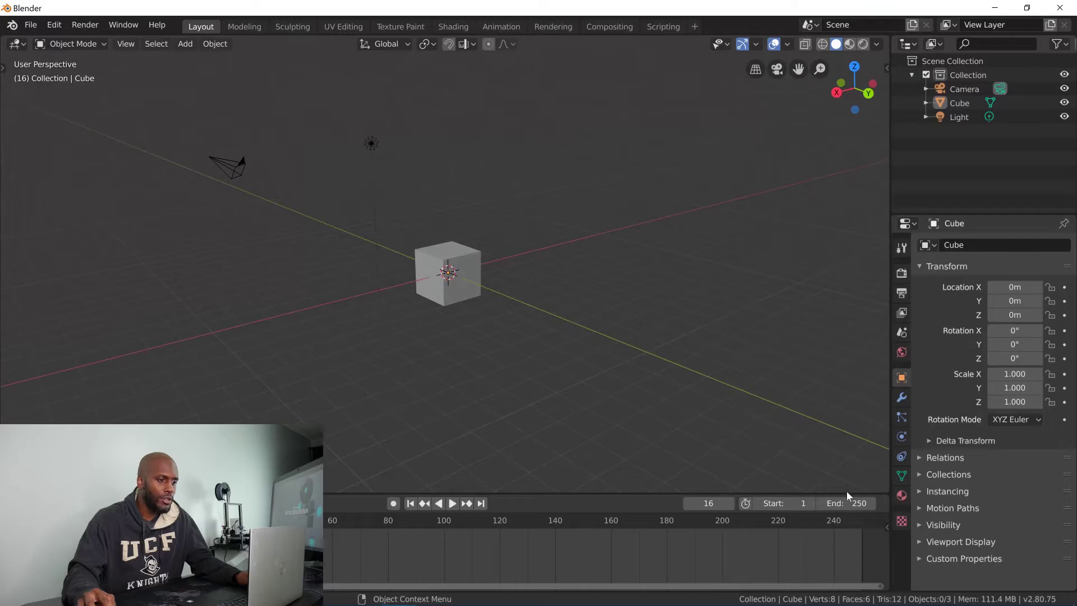
left_click_drag(659, 494, 654, 515)
key("space")
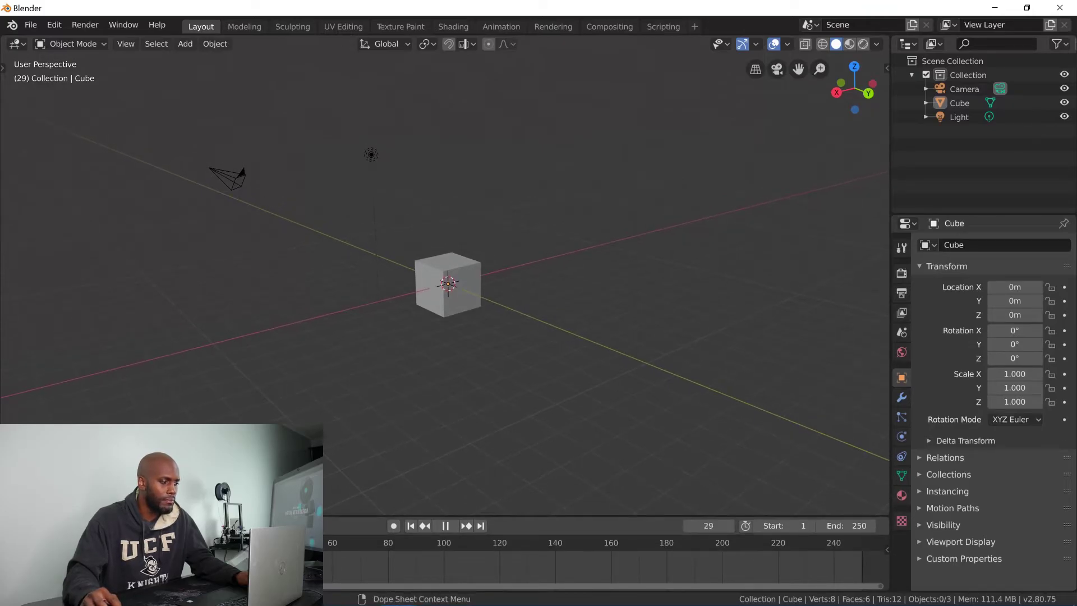
key("space")
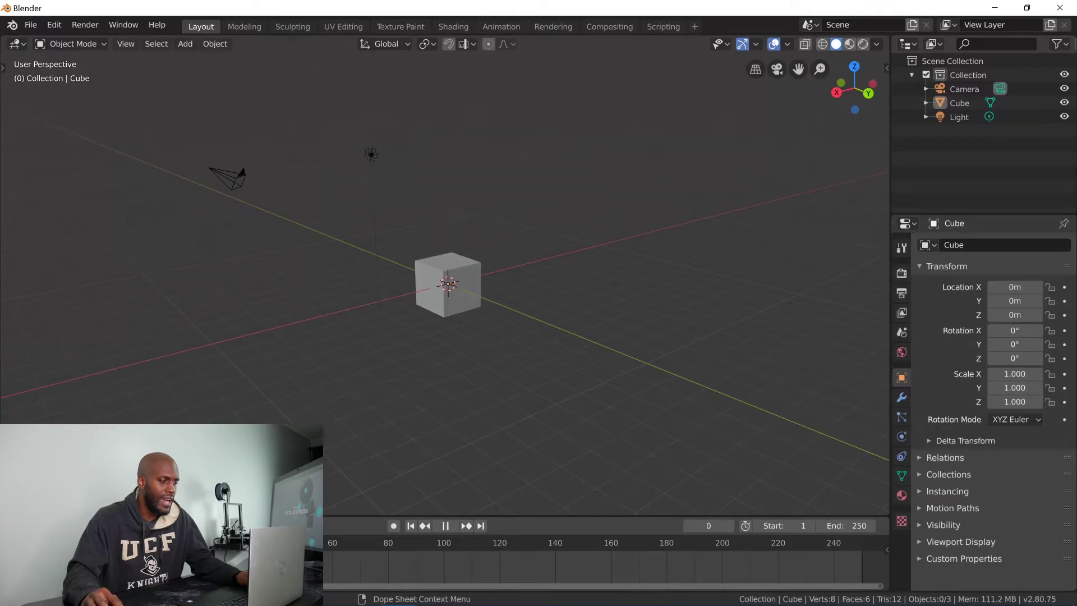
left_click_drag(606, 515, 606, 522)
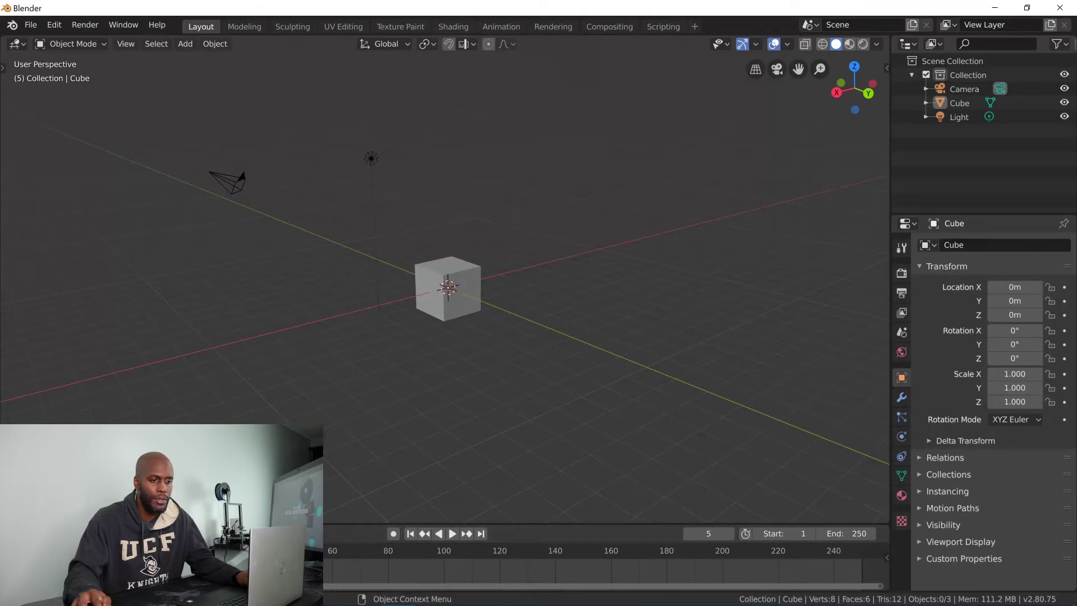
- Split the 3D Viewport into one large area with two stacked areas beside it, and change the upper stacked area to the Image Editor
left_click_drag(887, 519, 325, 269)
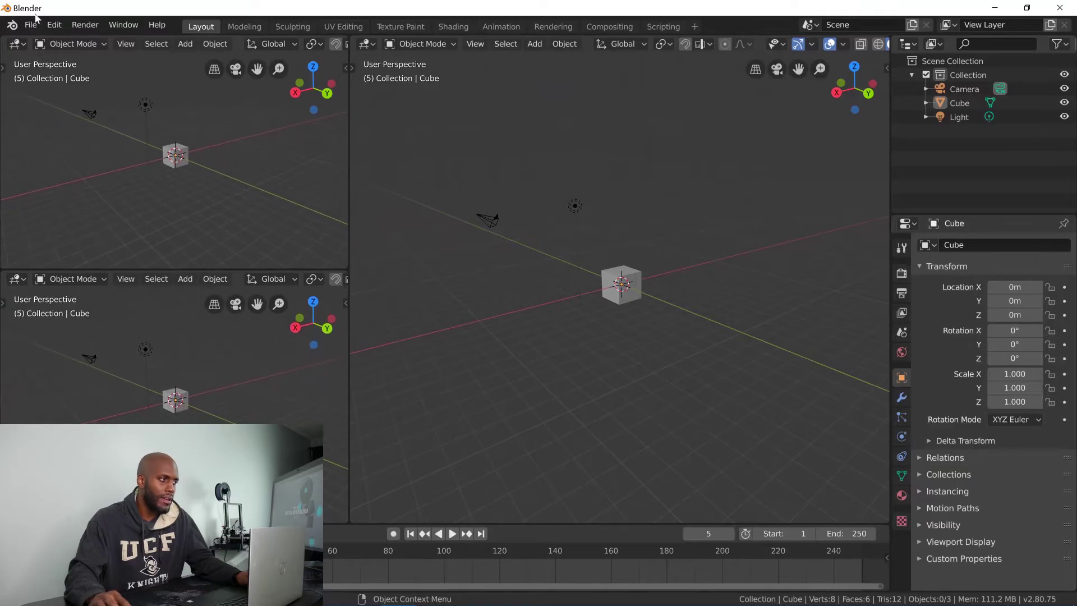
left_click(17, 43)
left_click(49, 111)
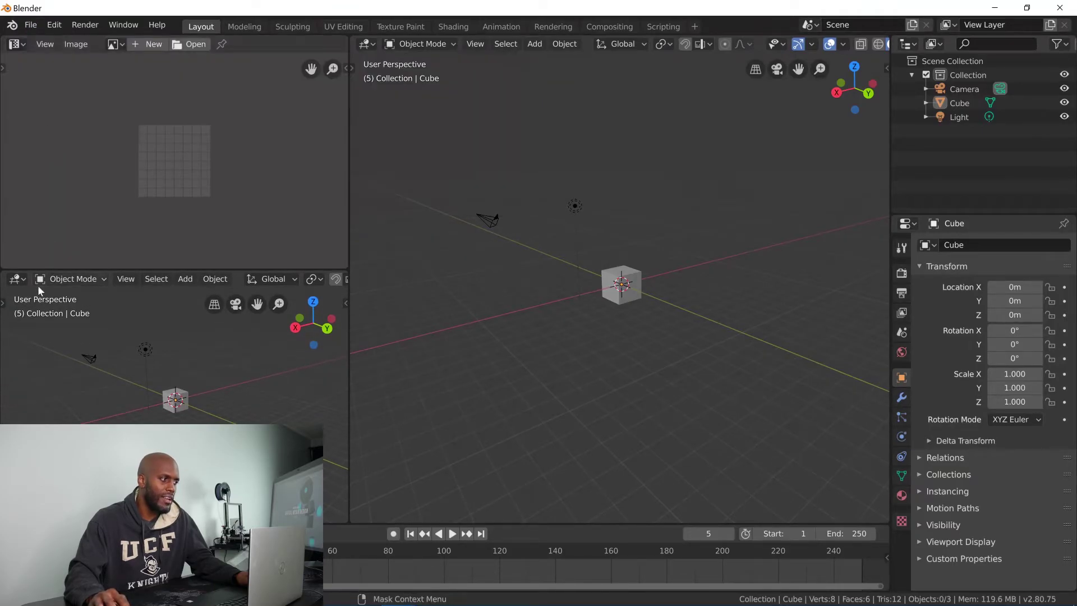
- Change the area below the Image Editor to the Shader Editor and bring the material's nodes into view
left_click(17, 279)
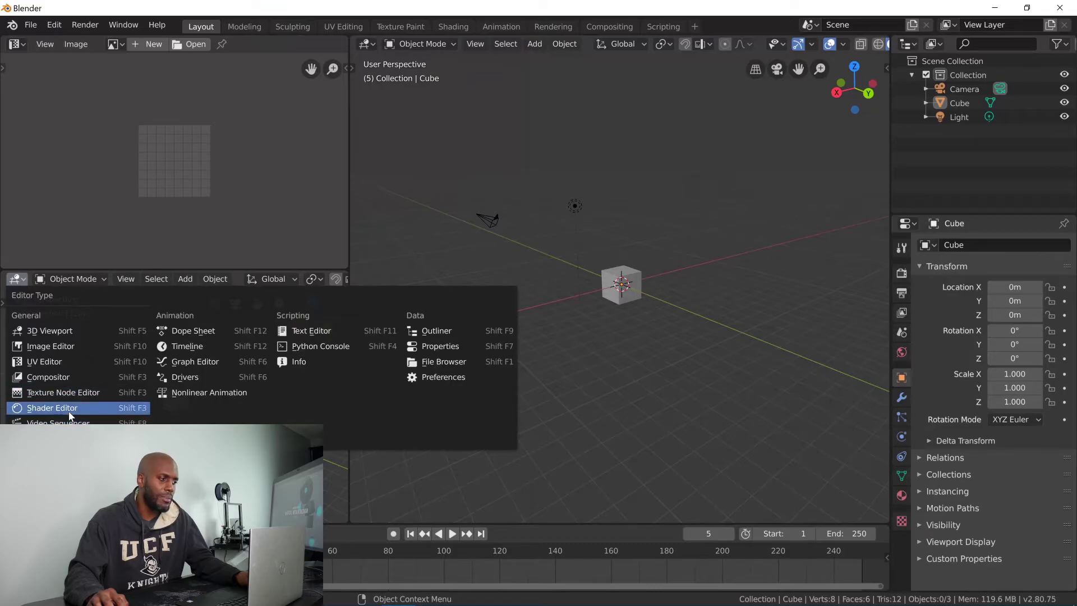
left_click(52, 408)
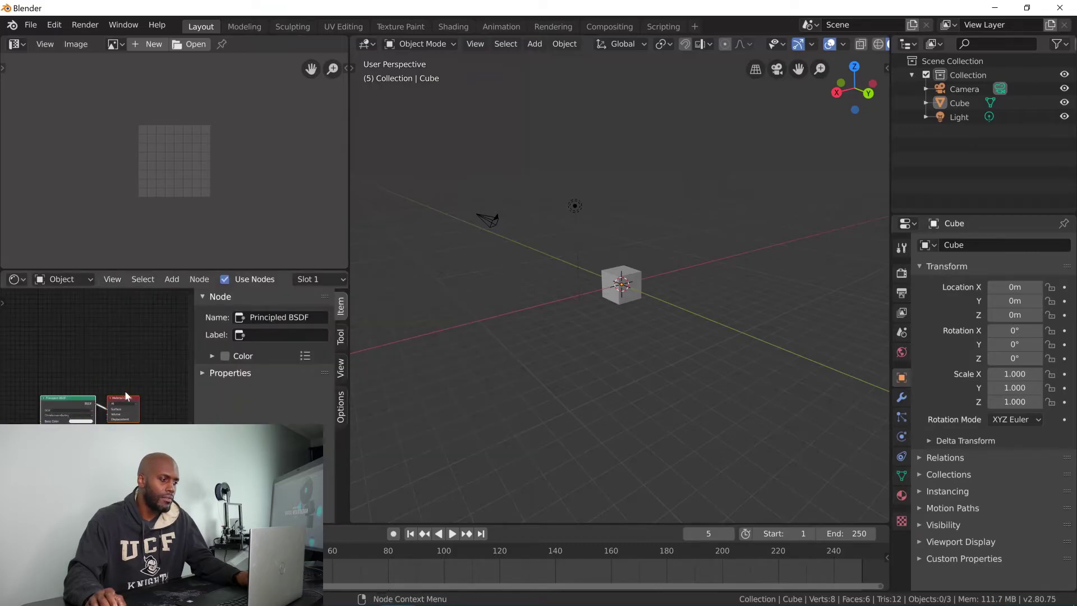
middle_click_drag(121, 385, 128, 348)
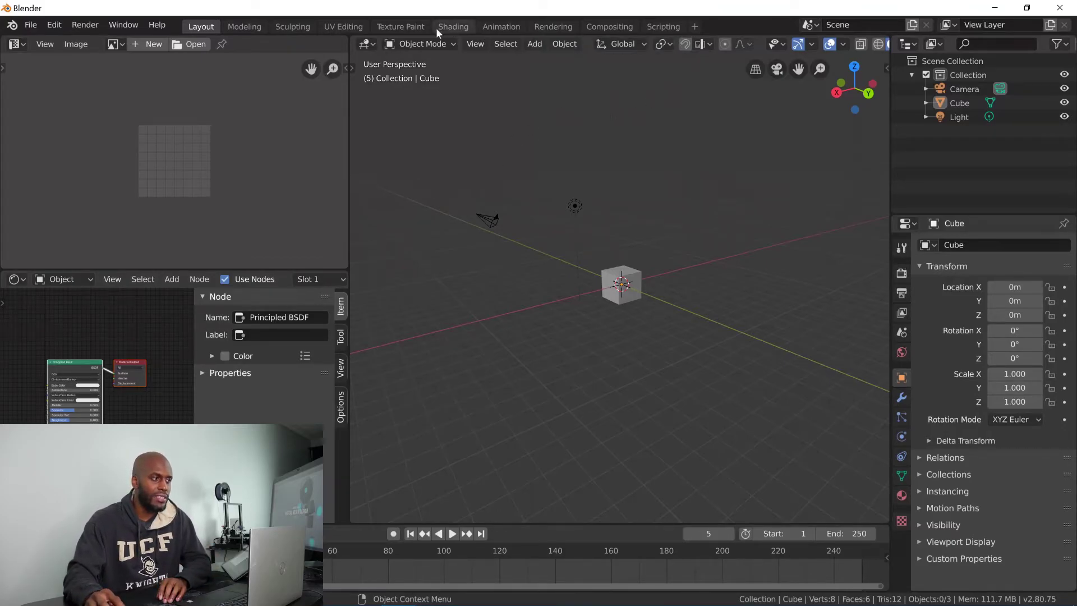
- Look through the workspaces from Modeling to Scripting in order
left_click(253, 26)
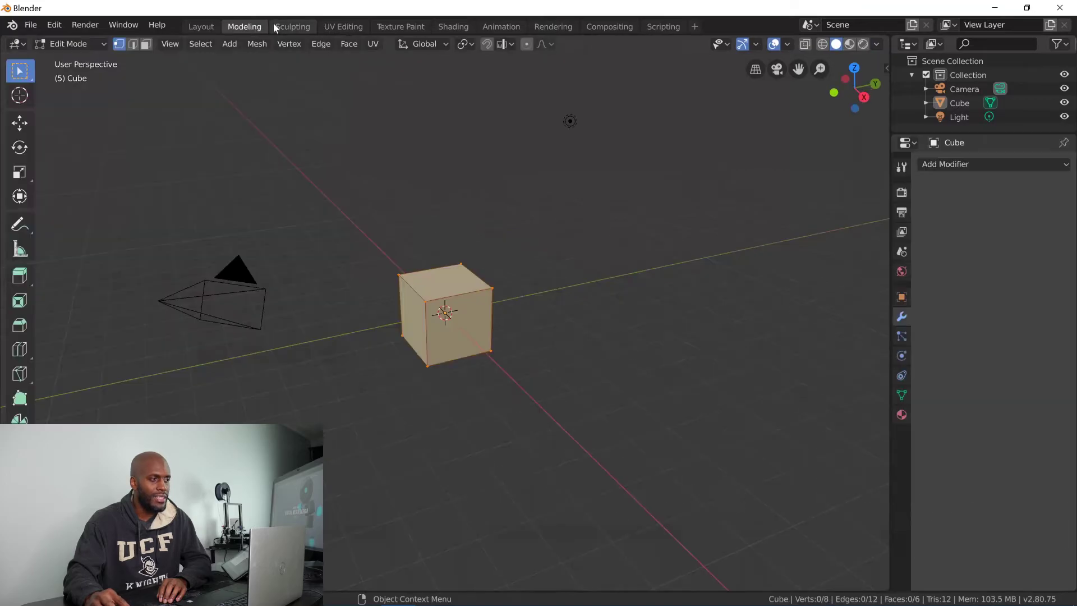
left_click(292, 26)
left_click(358, 27)
left_click(415, 26)
left_click(453, 26)
left_click(501, 27)
left_click(551, 26)
left_click(592, 26)
left_click(660, 26)
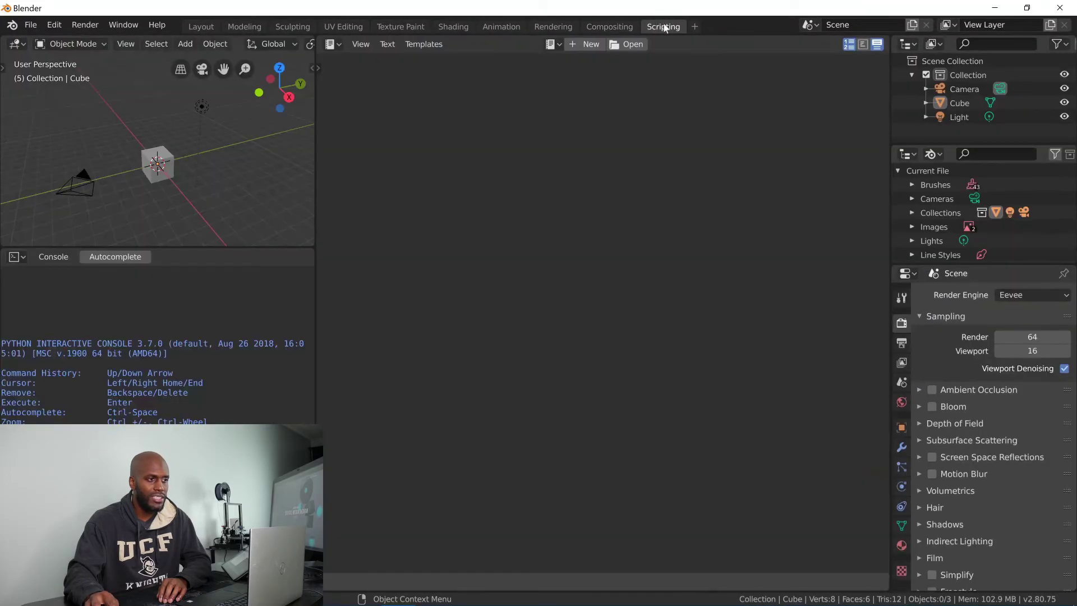
- Return to the Layout workspace and duplicate it as a new workspace
left_click(694, 27)
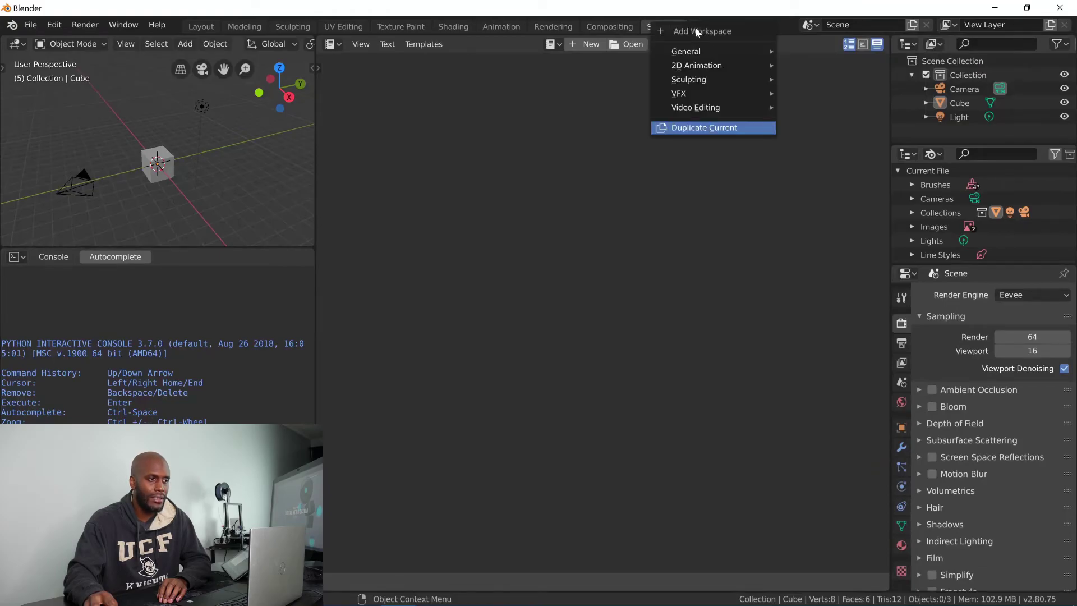
left_click(203, 26)
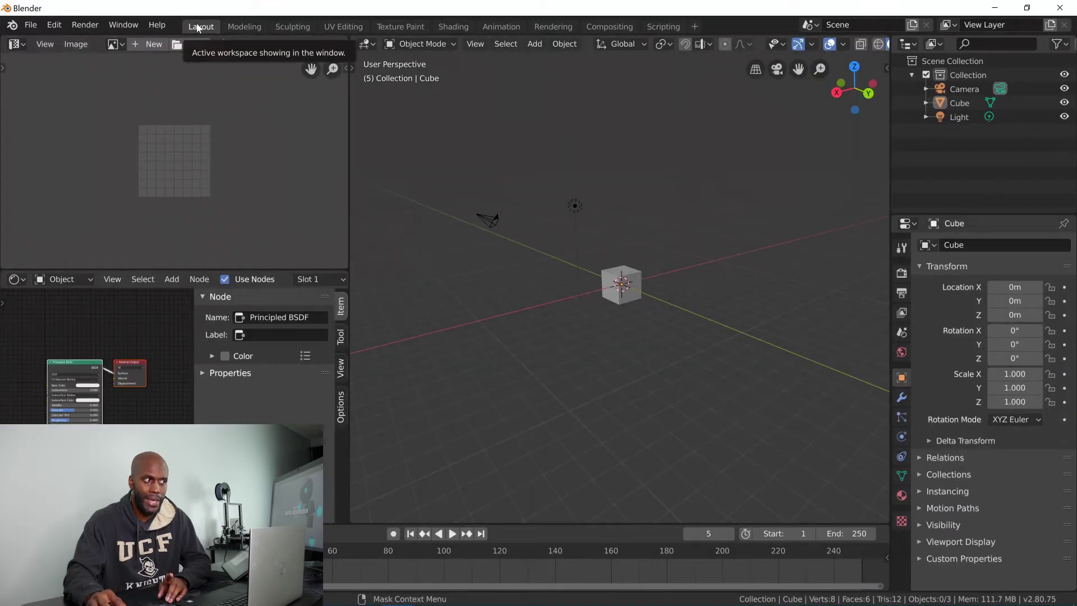
left_click(692, 25)
left_click(679, 129)
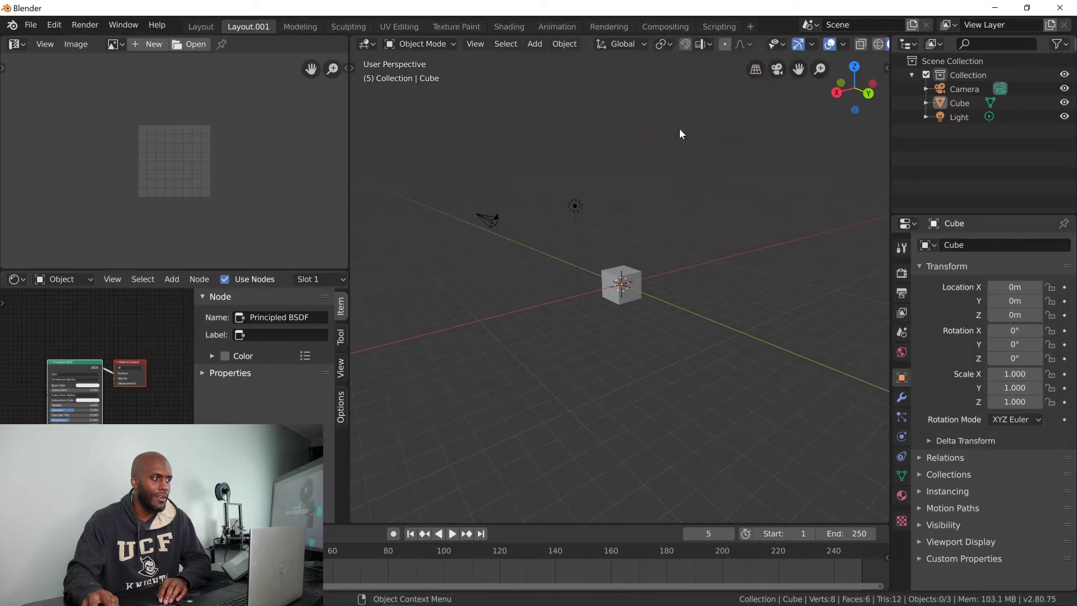
- Rename the duplicated Layout workspace as My Layout
right_click(260, 29)
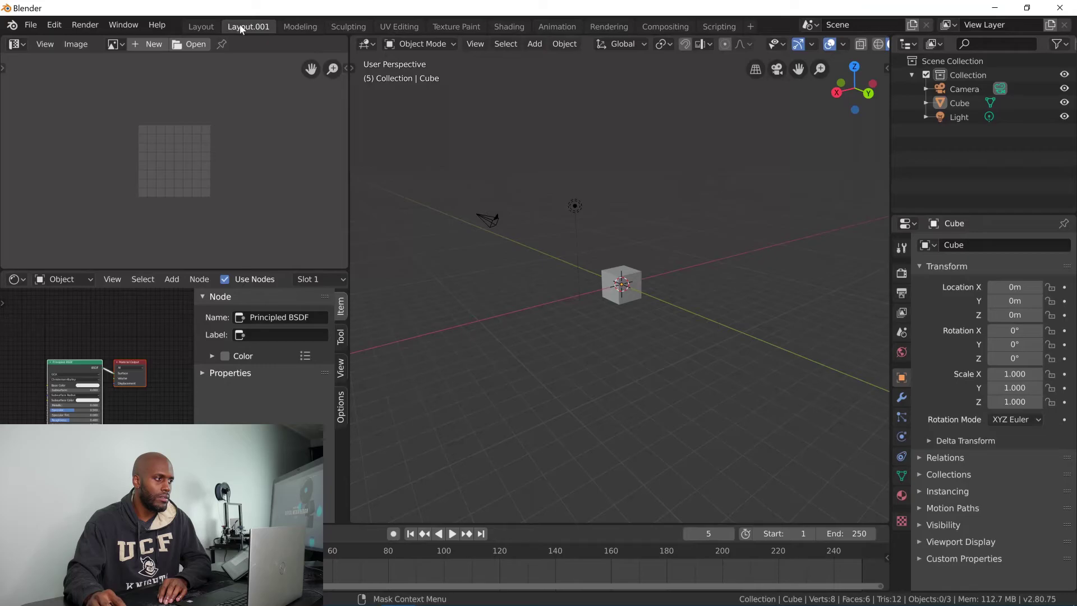
double_click(240, 27)
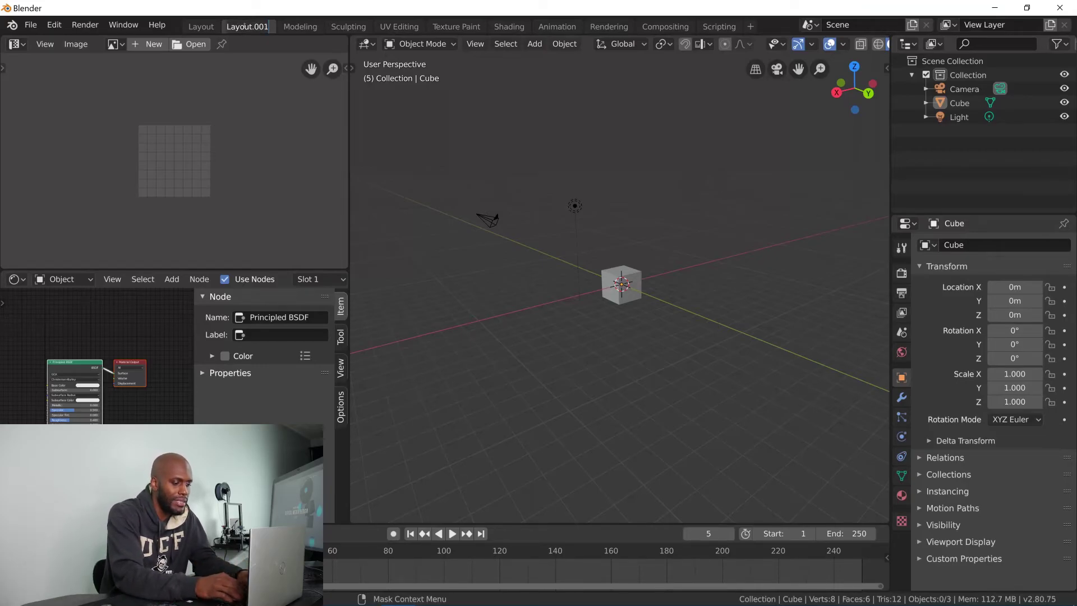
type("My Lyour")
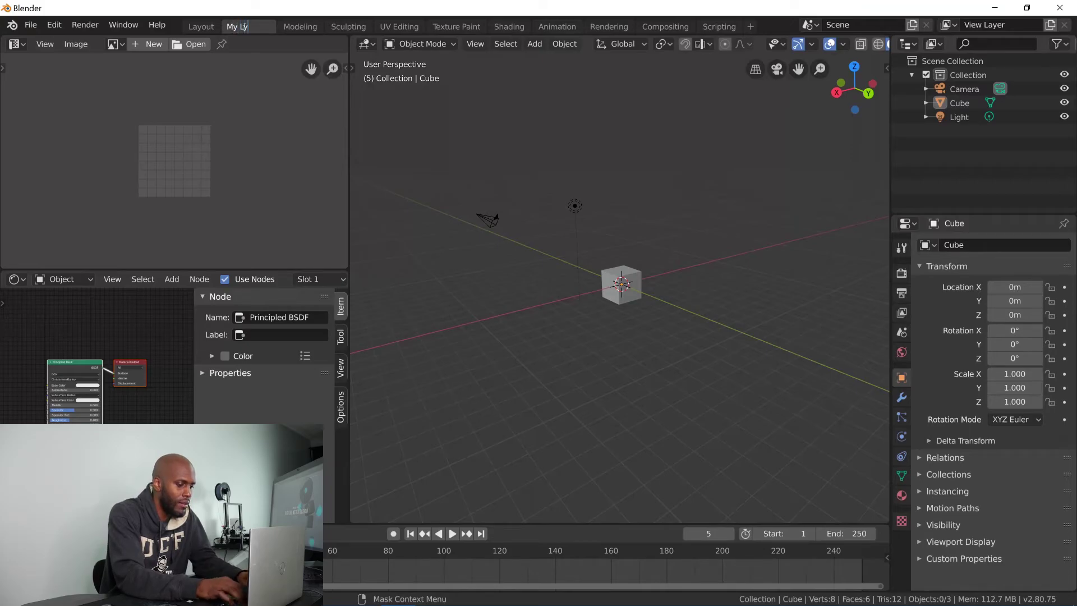
key("BackSpace")
key("BackSpace")
key("BackSpace")
key("BackSpace")
type("ayout")
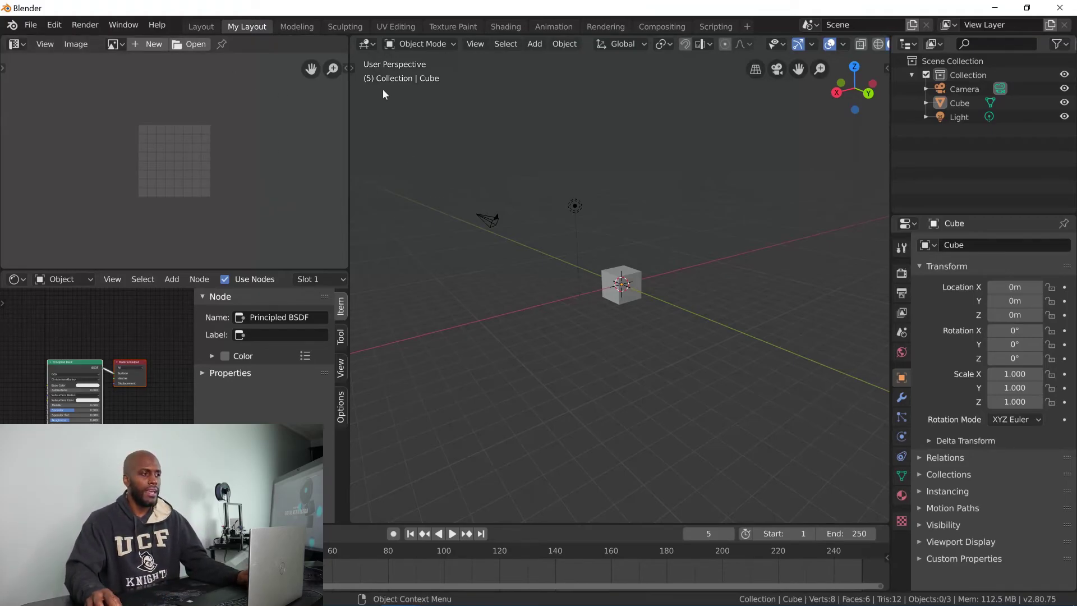
- Switch to the original Layout workspace and join the Shader Editor area into the Image Editor above it
left_click(200, 27)
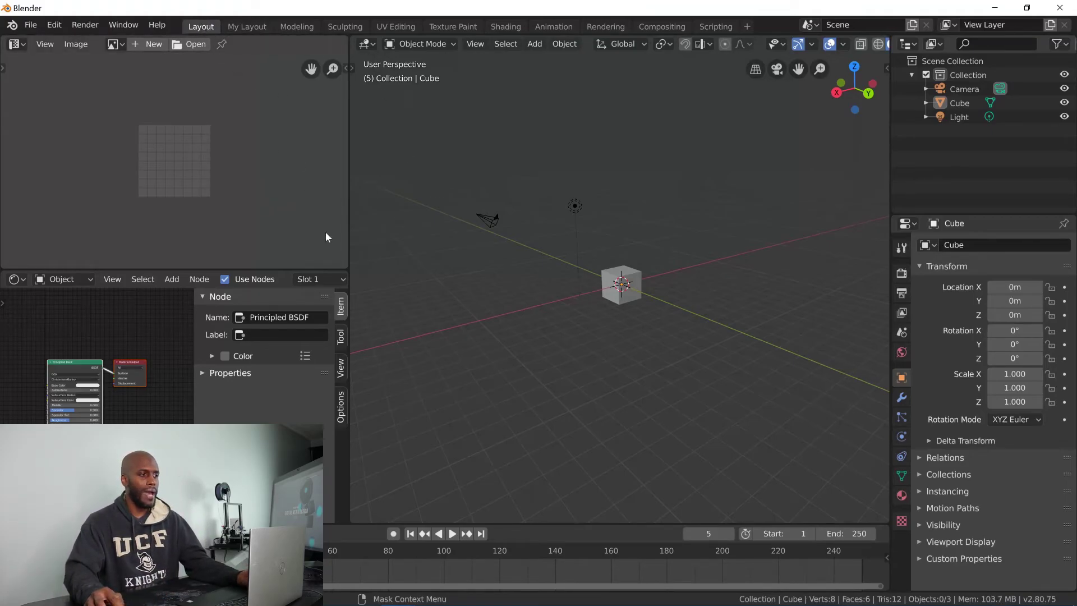
left_click_drag(346, 290, 332, 328)
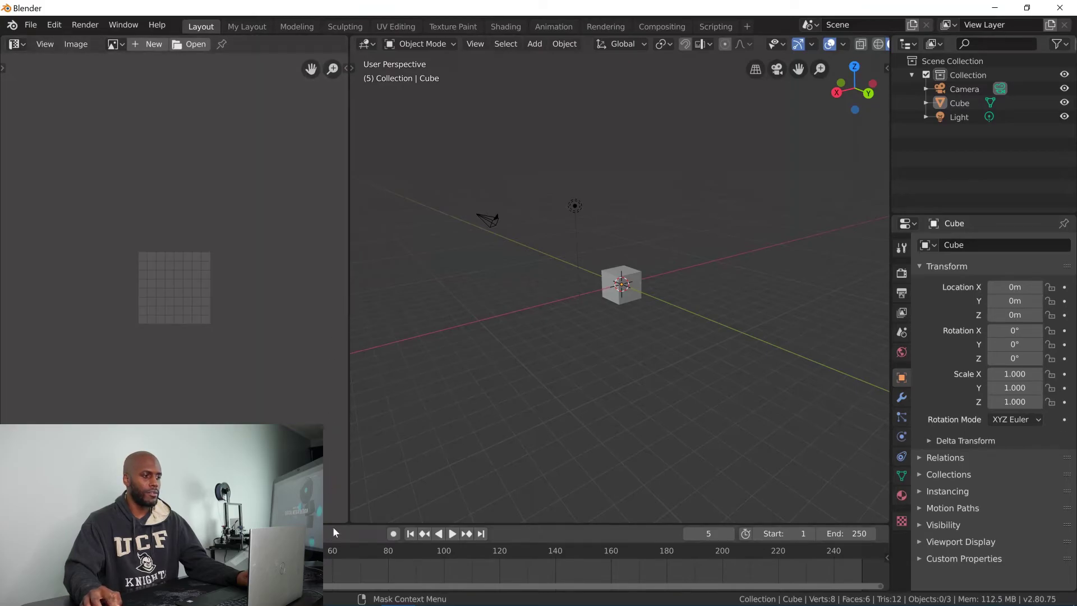
- Join the Image Editor area into the 3D Viewport and compare the result with the My Layout workspace, ending in Layout
left_click_drag(350, 518, 348, 310)
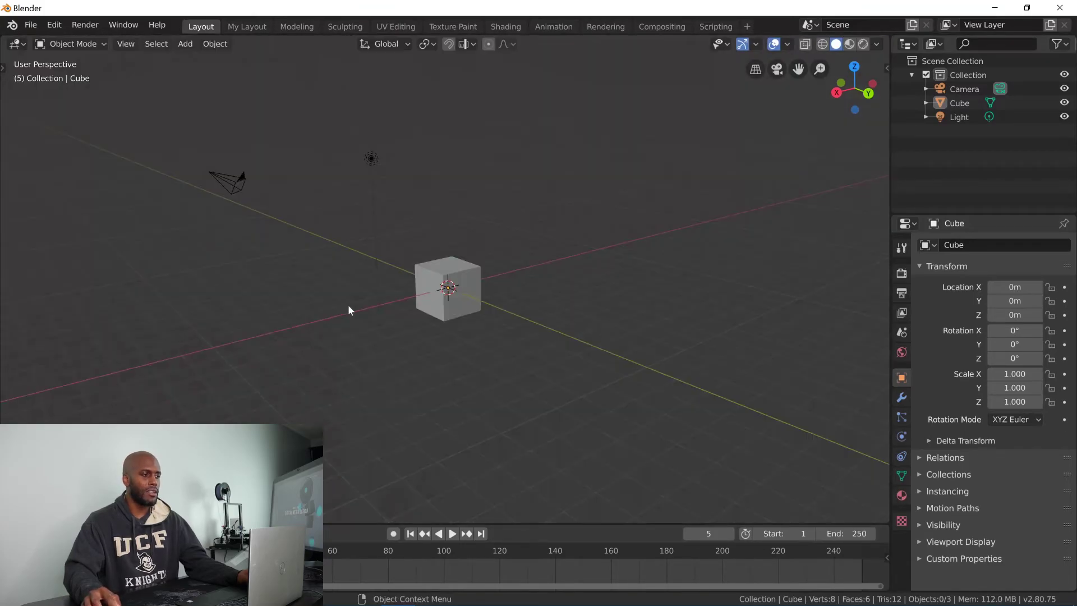
left_click(246, 26)
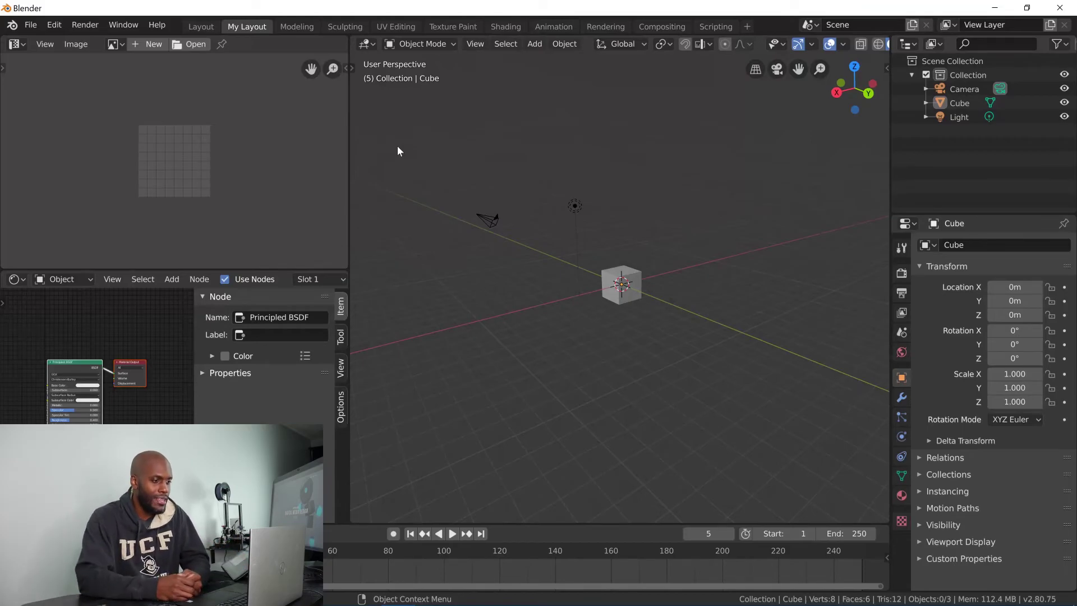
middle_click_drag(526, 182, 488, 186, "shift")
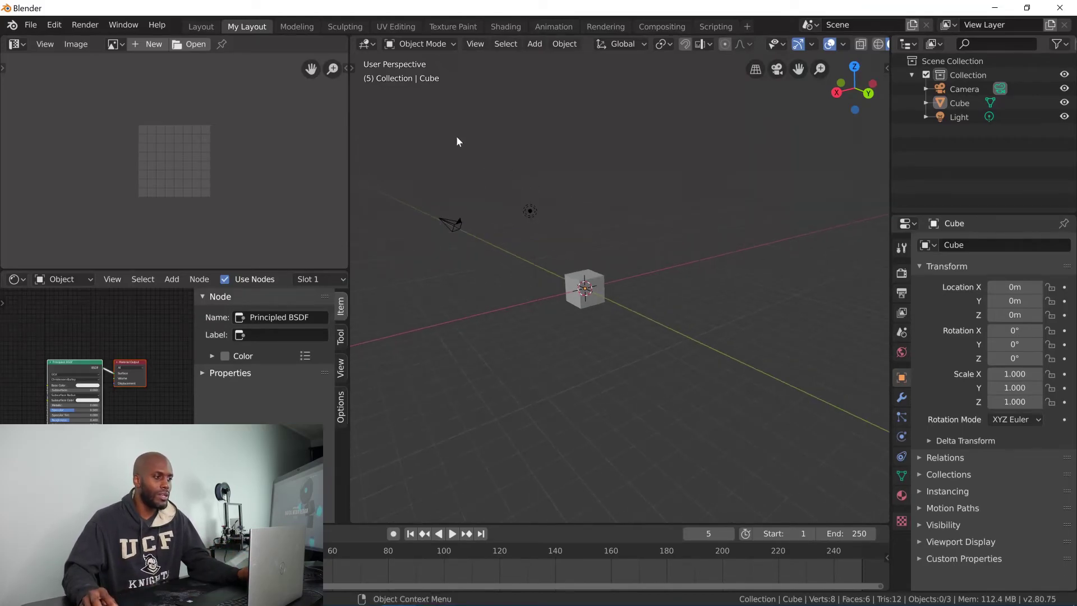
left_click(203, 26)
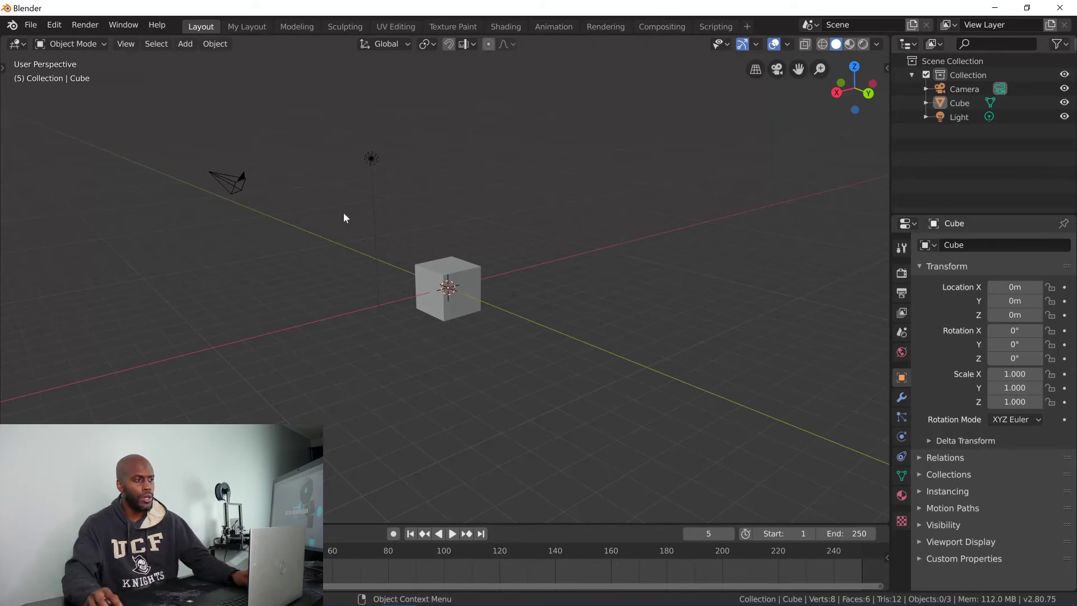
- Review the editor types available for the main area and keep it as the 3D Viewport
left_click(20, 43)
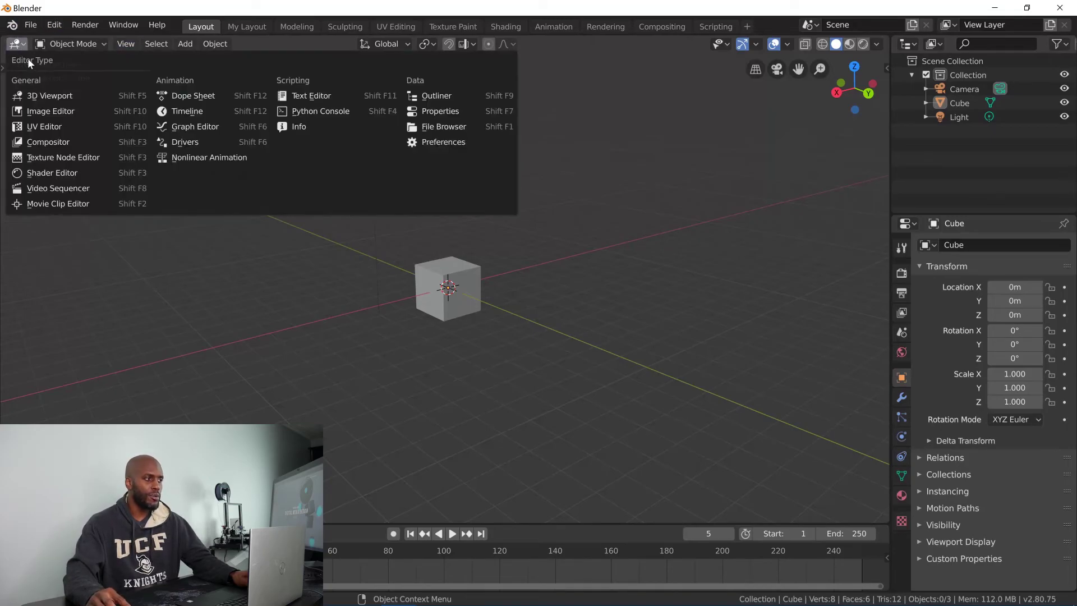
left_click(53, 97)
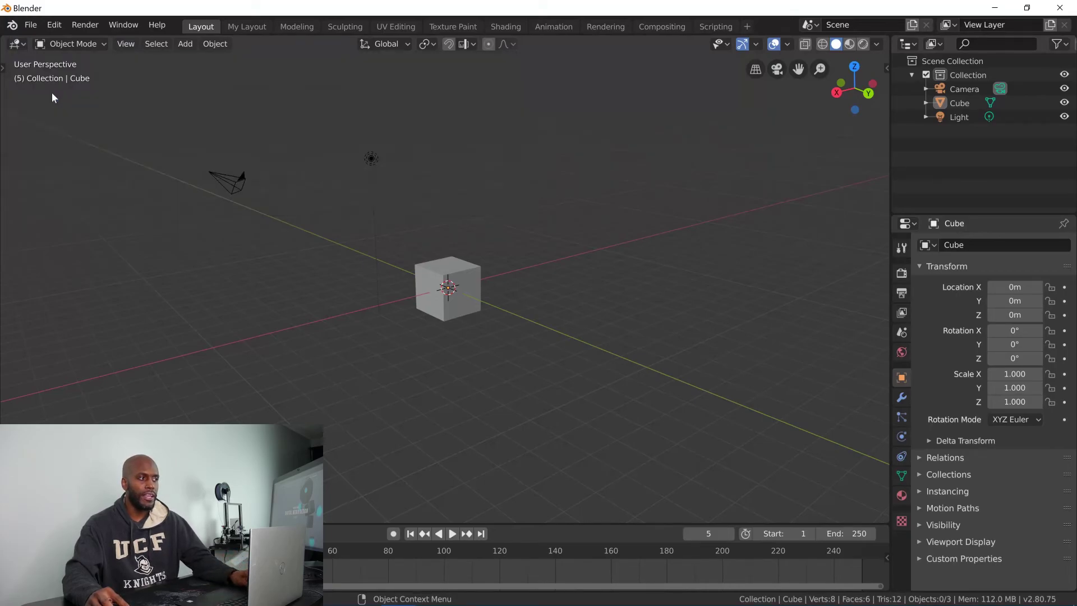
left_click(21, 44)
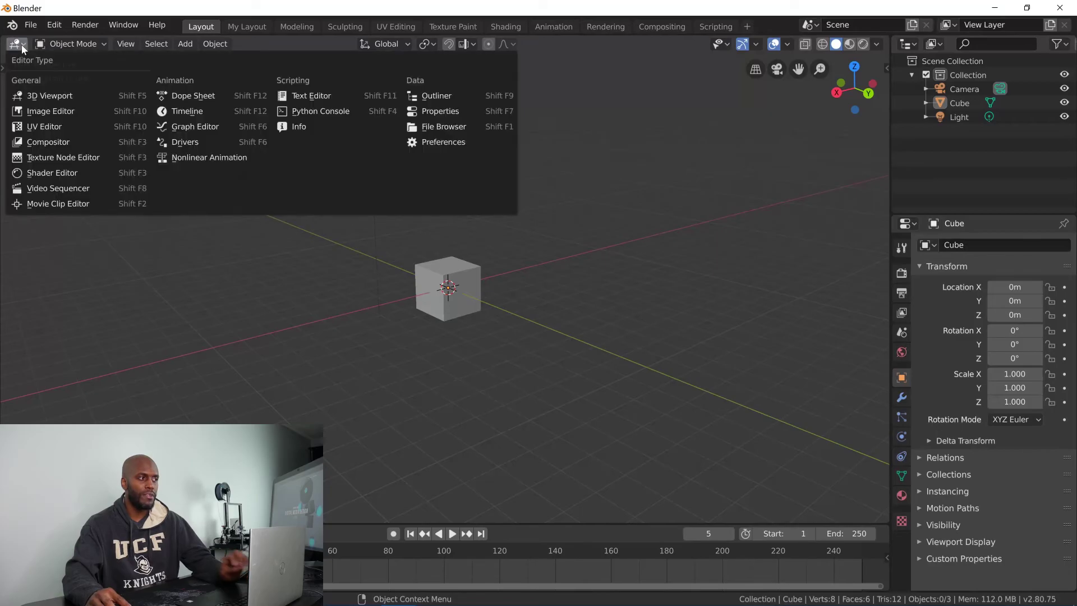
left_click(51, 100)
- Select the cube and toggle it repeatedly between Object Mode and Edit Mode, ending in Edit Mode
mouse_move(501, 237)
middle_mouse_down()
mouse_move(490, 236)
mouse_move(534, 246)
mouse_move(518, 249)
middle_mouse_up()
middle_click_drag(453, 272, 416, 281)
left_click(425, 282)
key("Tab")
key("Tab")
key("Tab")
key("Tab")
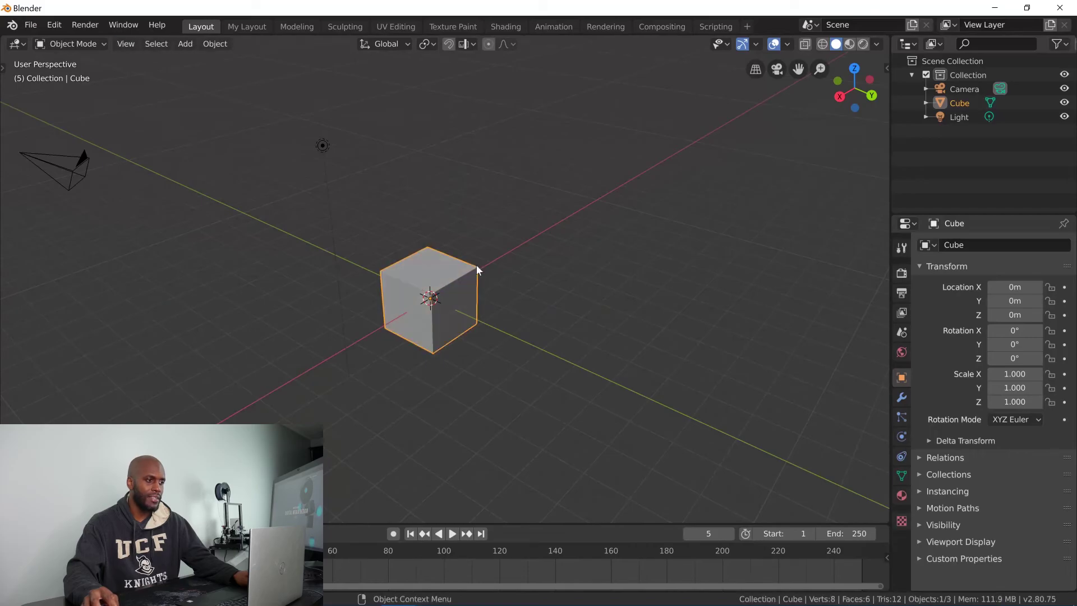
key("Tab")
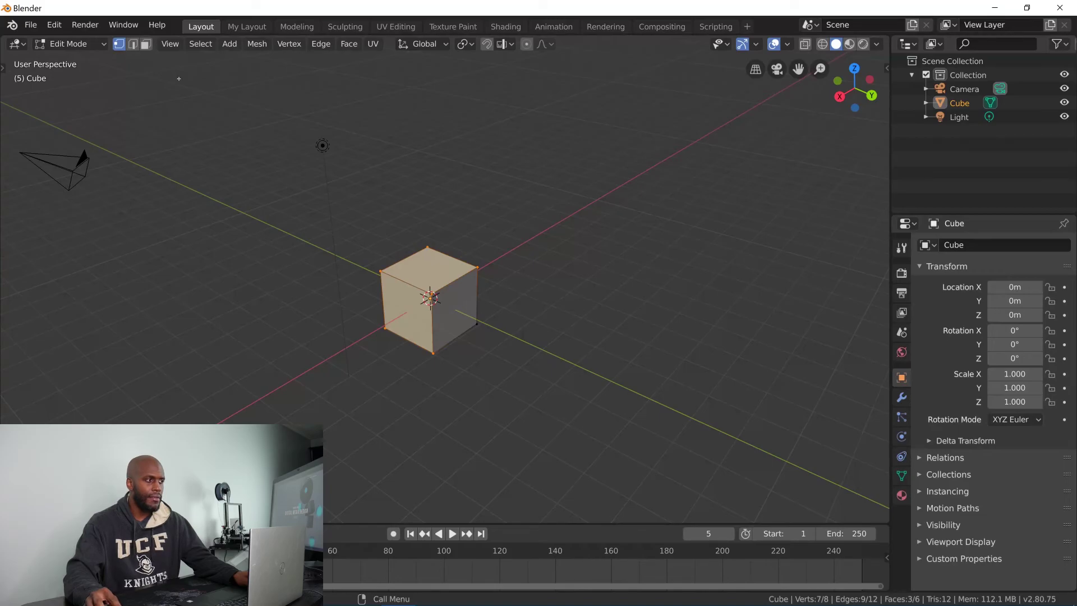
key("Tab")
key("Tab")
key("Tab")
key("Tab")
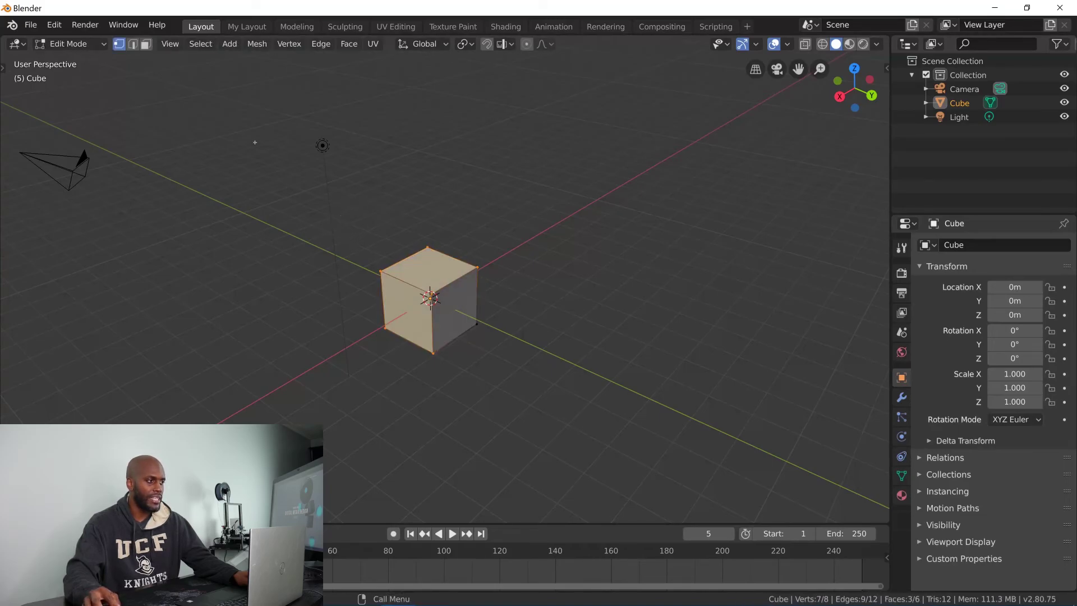
- Deselect all of the cube's vertices and toggle between the modes again, ending in Object Mode
left_click(22, 45)
left_click(527, 212)
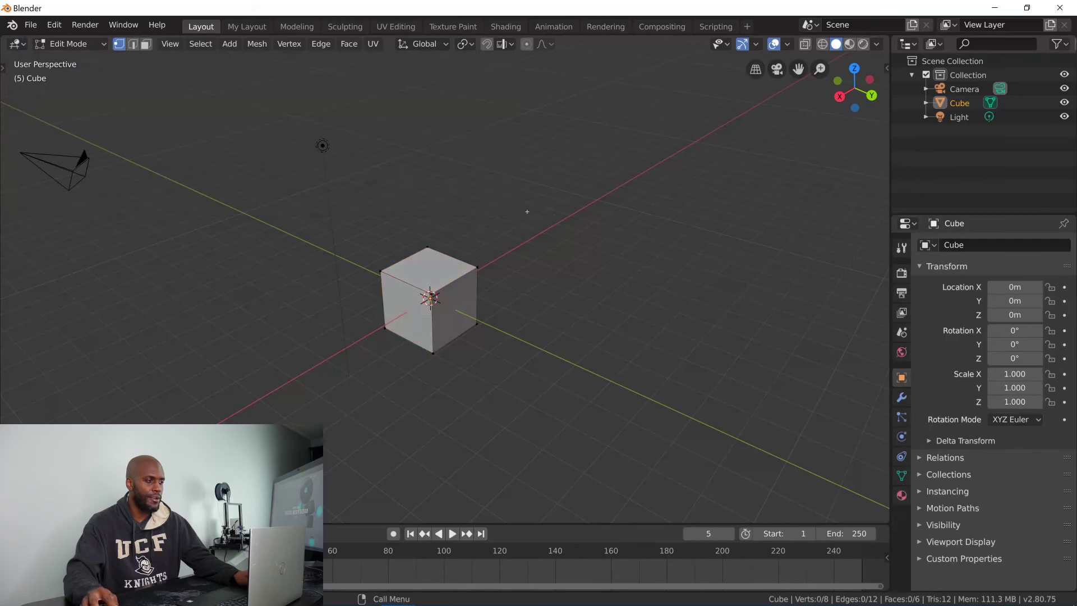
key("Tab")
key("Tab")
key("Tab")
key("Tab")
key("Tab")
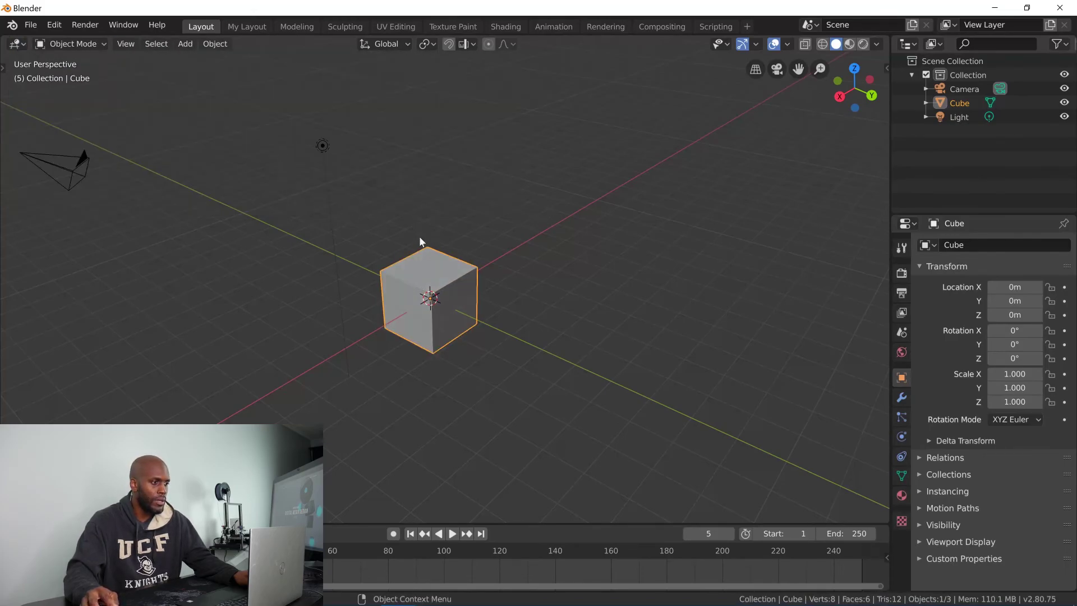
- Preview the main area as Image Editor, UV Editor, Texture Node Editor, Shader Editor and Video Sequencer, and restore the 3D Viewport
left_click(17, 44)
left_click(48, 114)
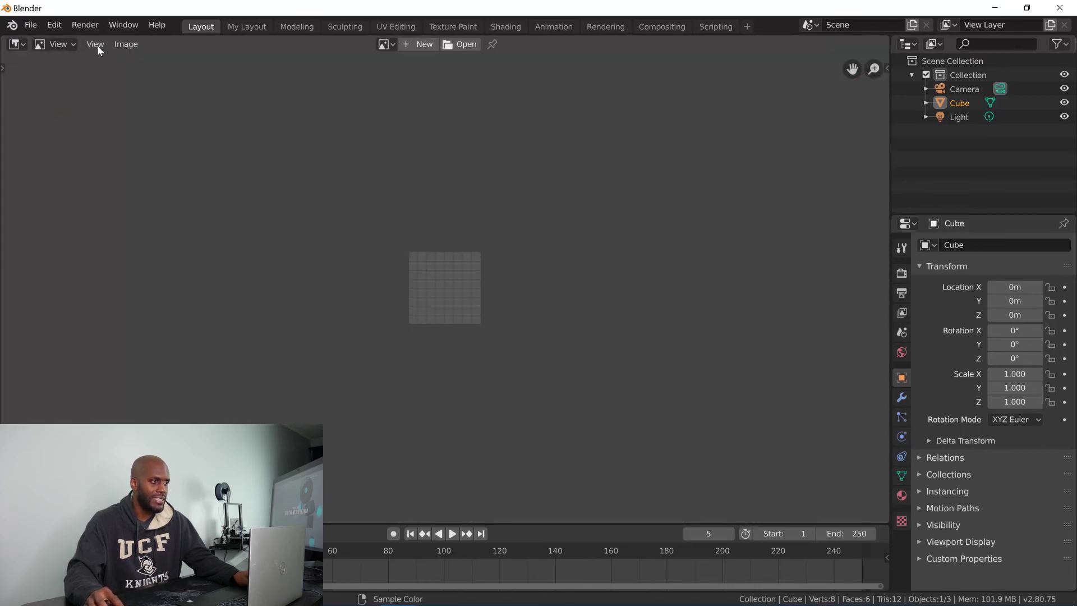
left_click(116, 47)
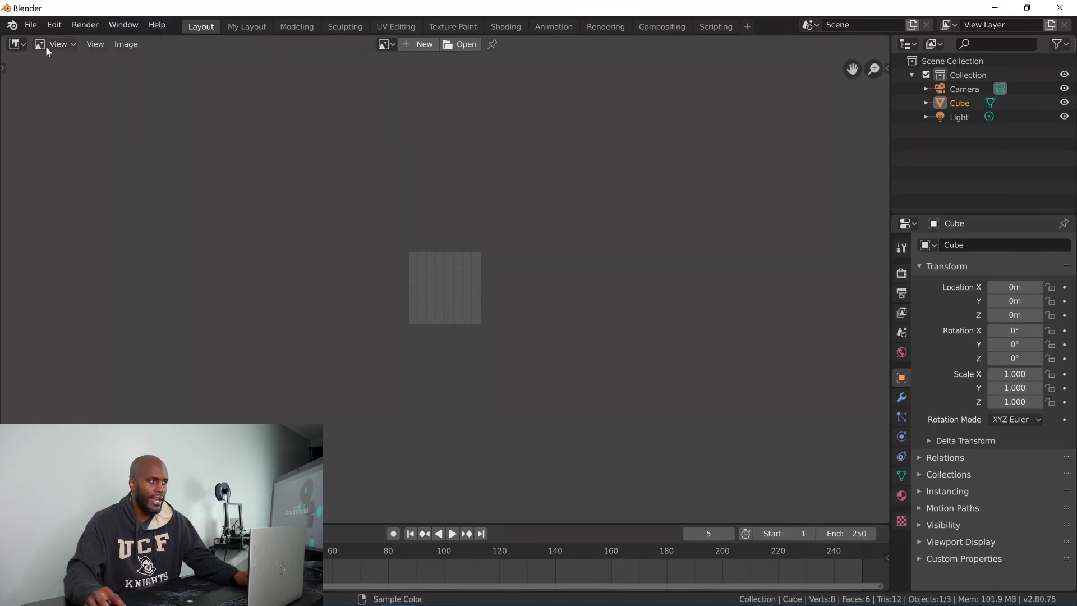
left_click(16, 45)
left_click(38, 111)
left_click(16, 45)
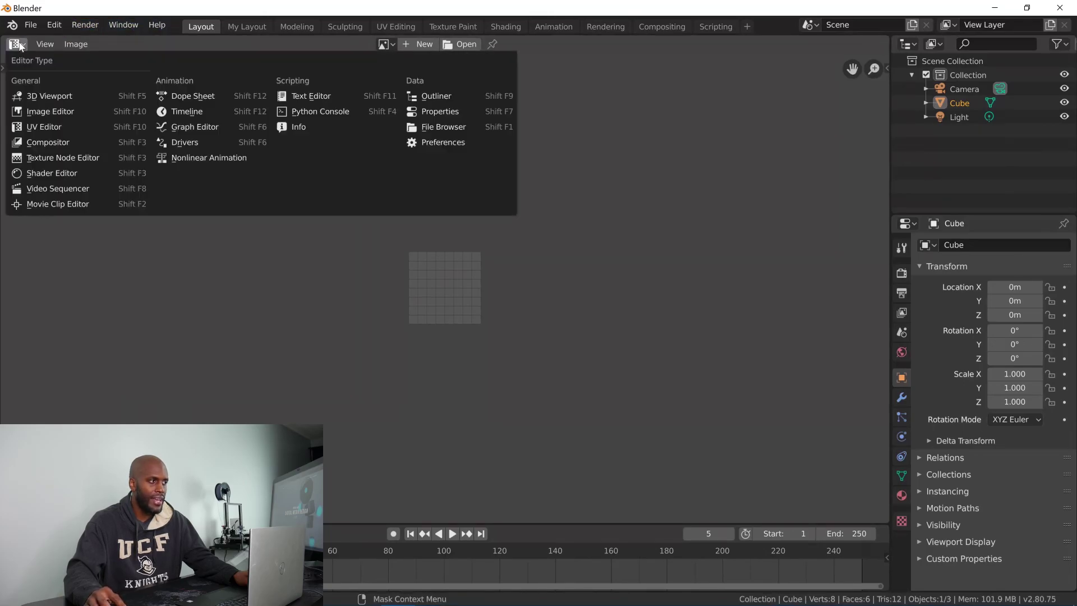
left_click(42, 157)
left_click(16, 44)
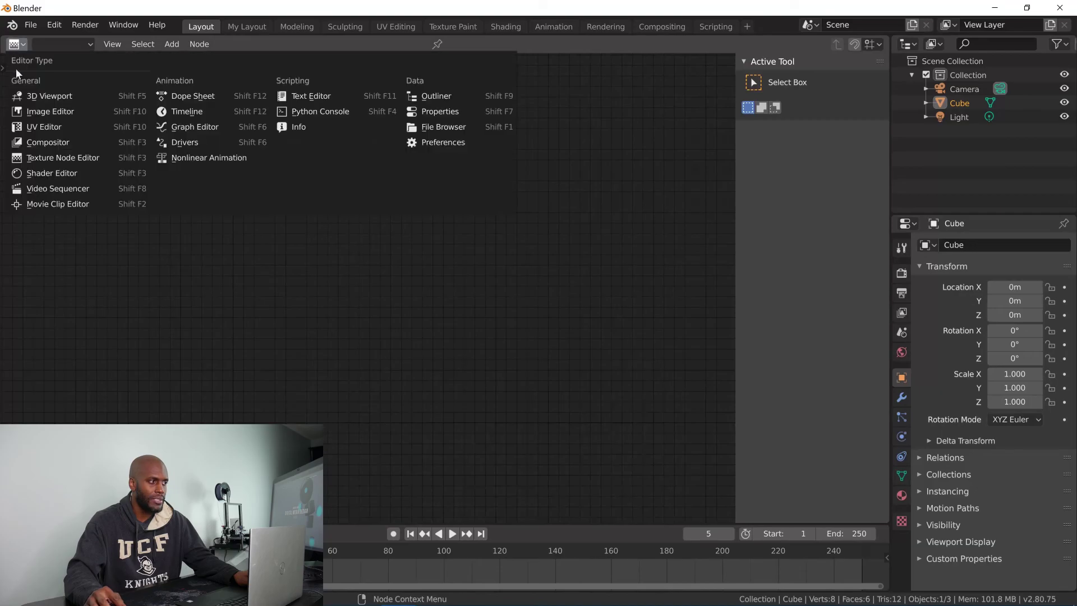
left_click(37, 166)
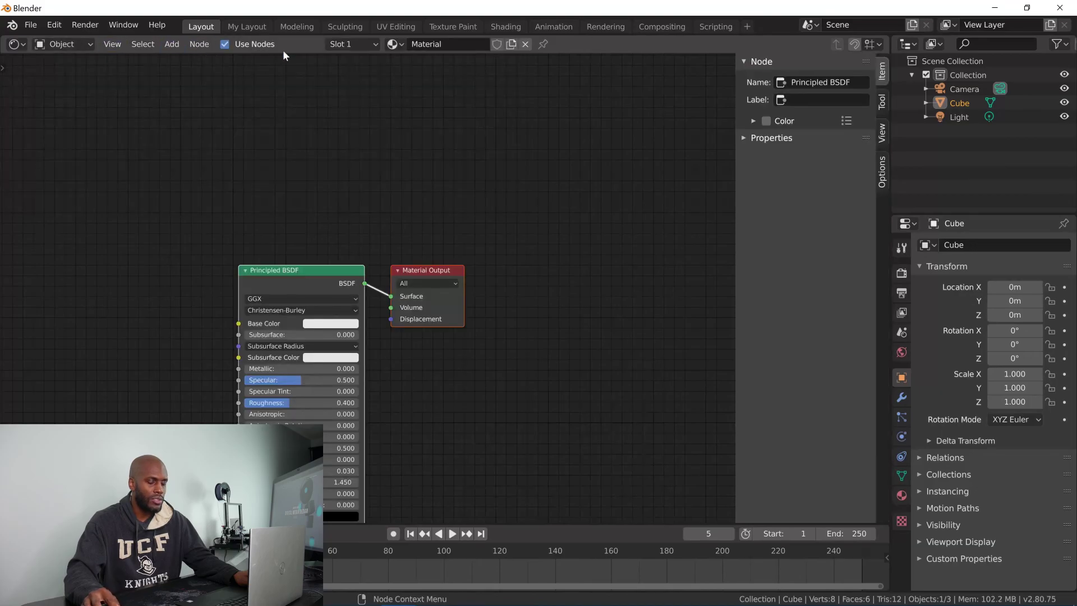
left_click(15, 44)
left_click(36, 188)
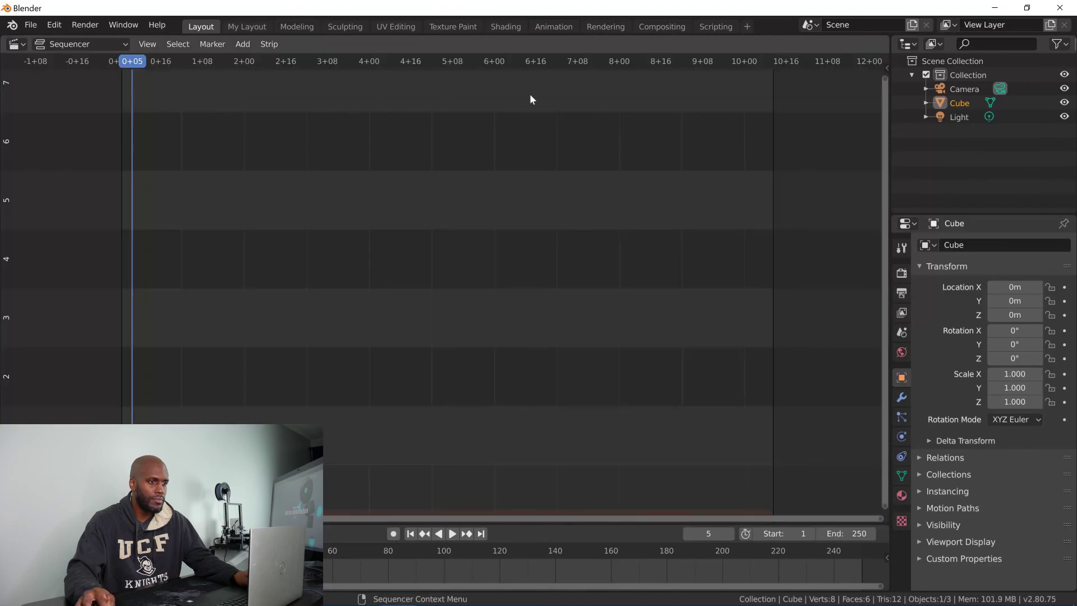
left_click(16, 45)
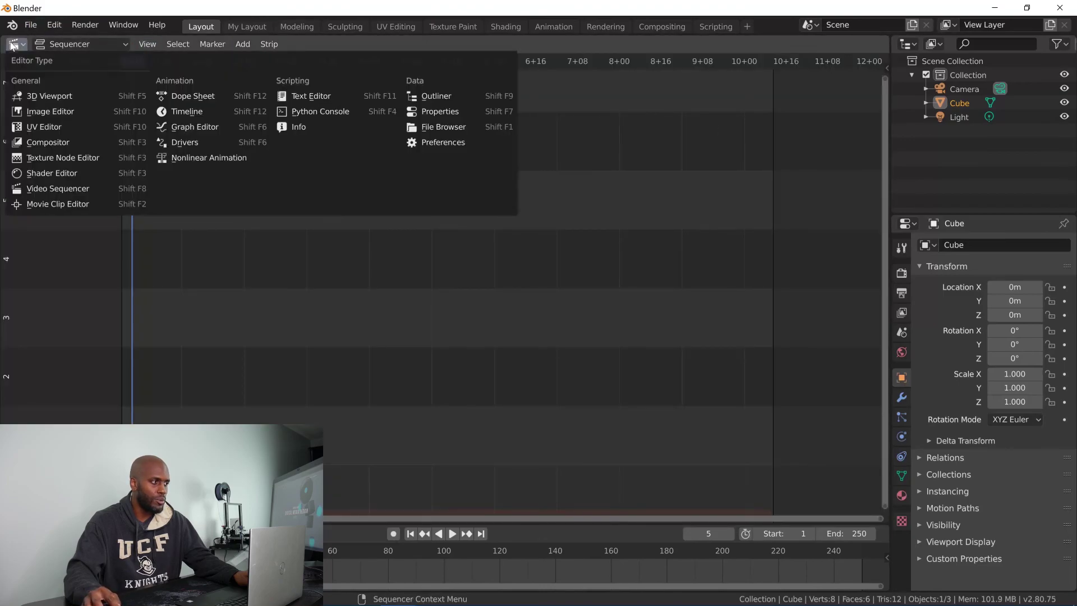
left_click(34, 96)
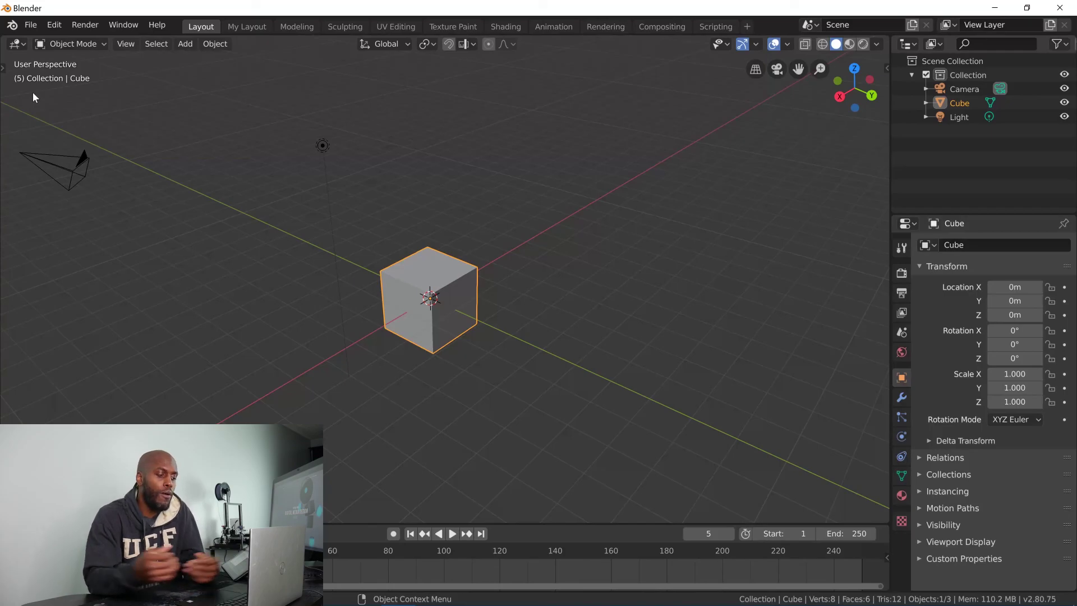
middle_click_drag(356, 180, 204, 99)
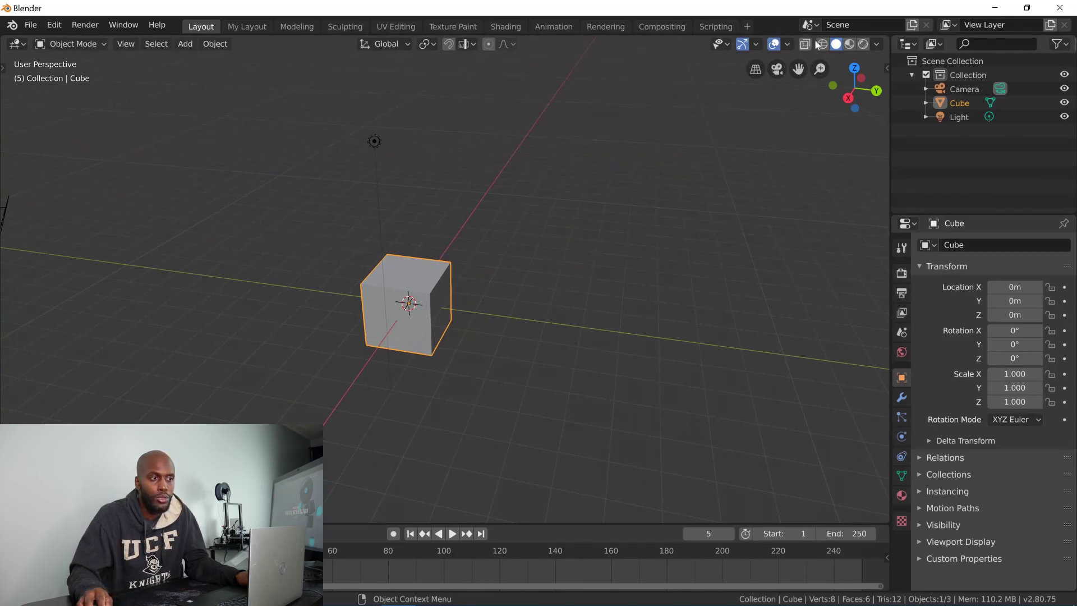
middle_click_drag(470, 237, 525, 226)
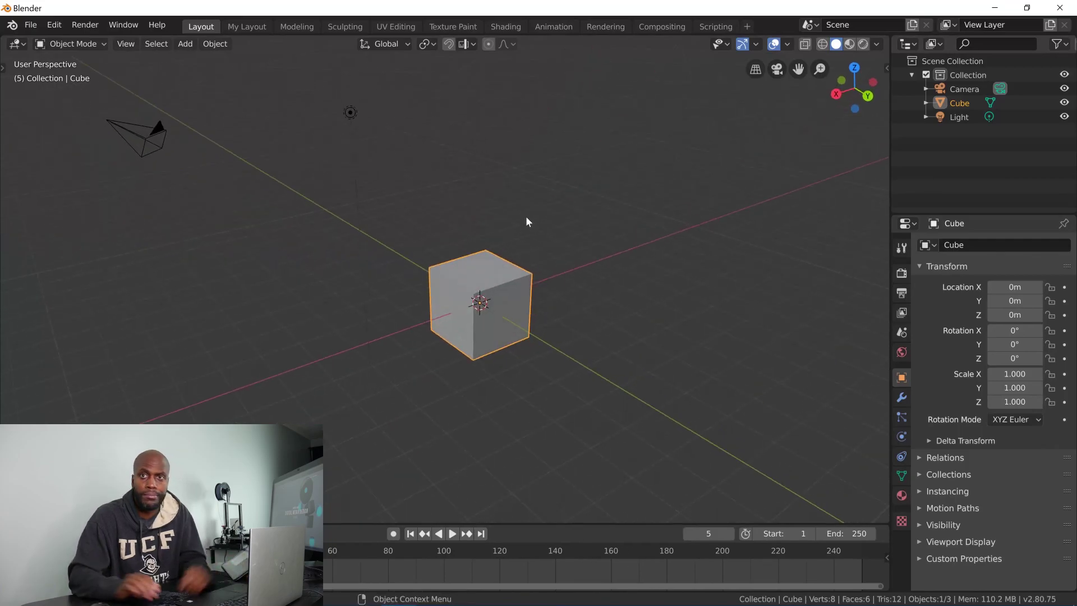